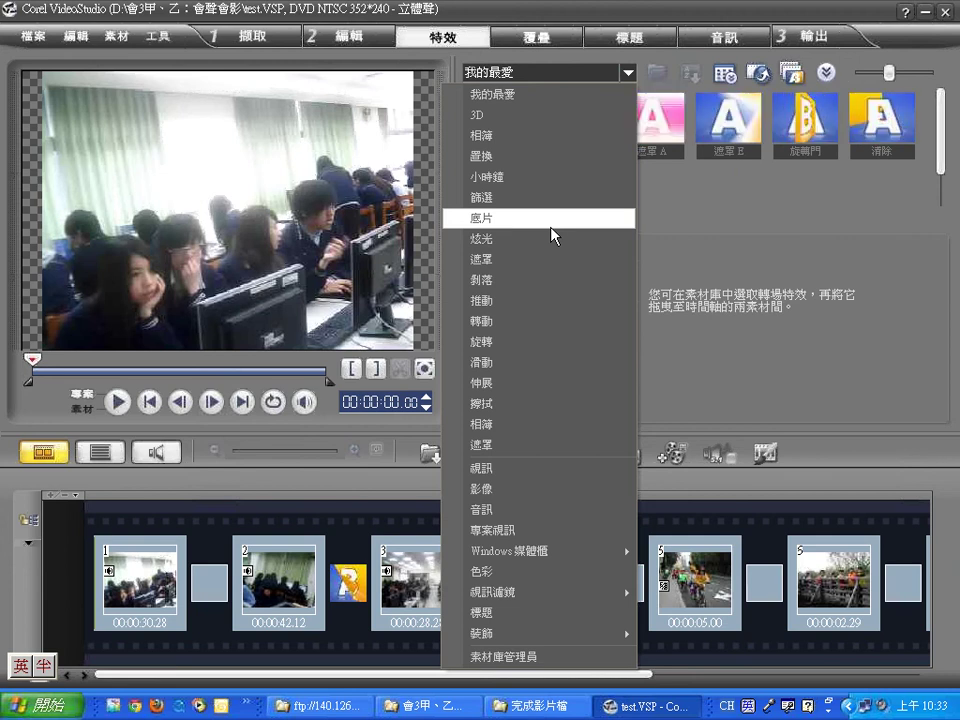
Step: Insert the 翻轉 4 transition from the 相簿 category between the first and second clips and preview it
click(551, 236)
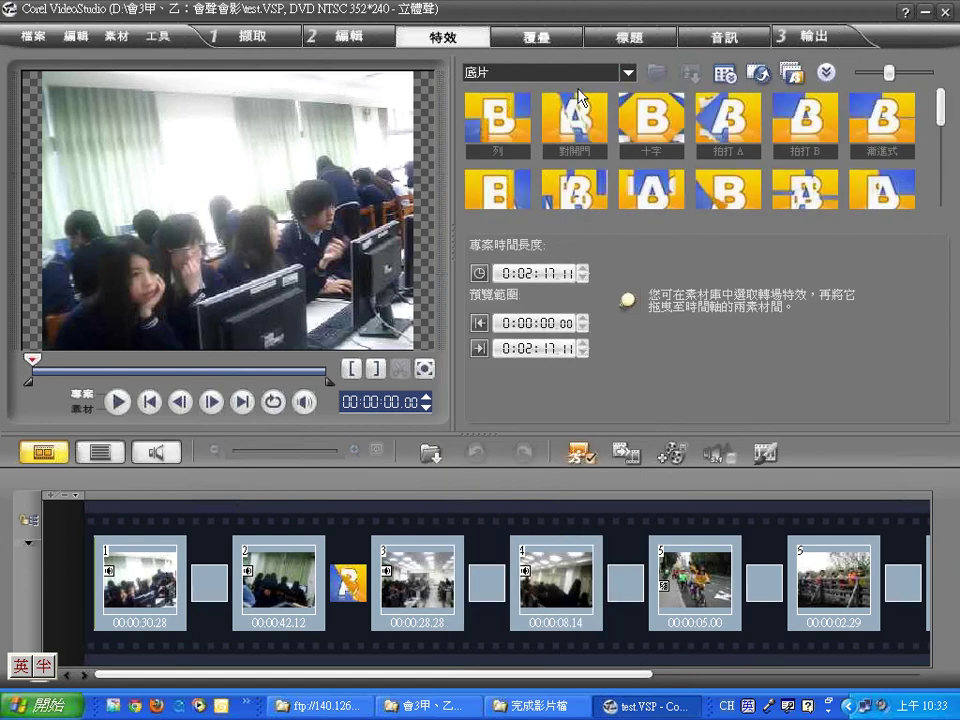
click(626, 73)
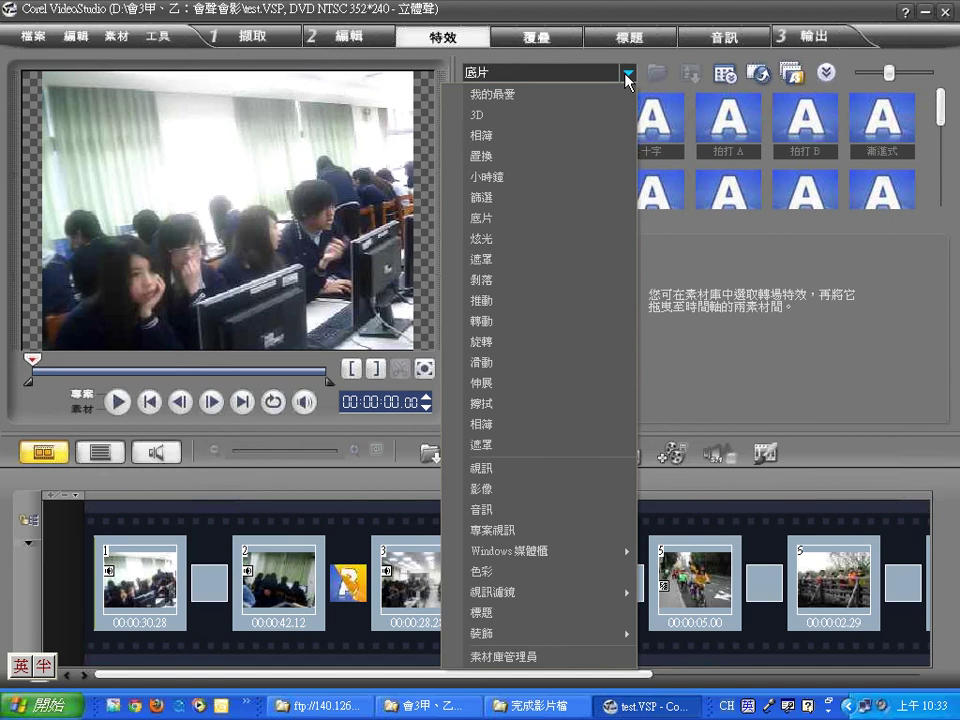
click(594, 136)
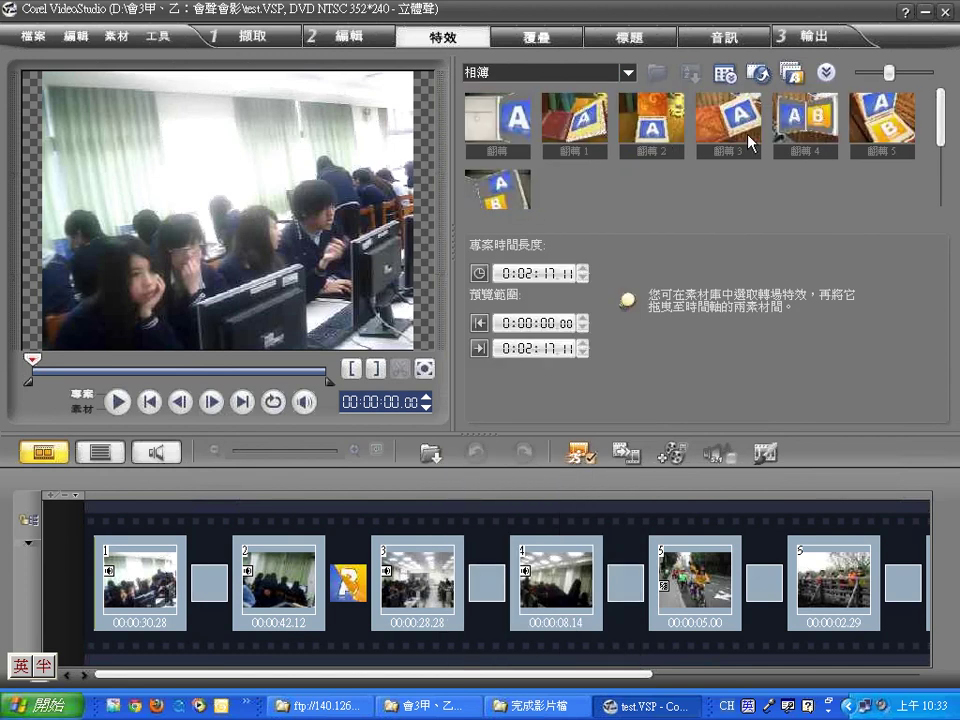
drag(785, 126, 218, 590)
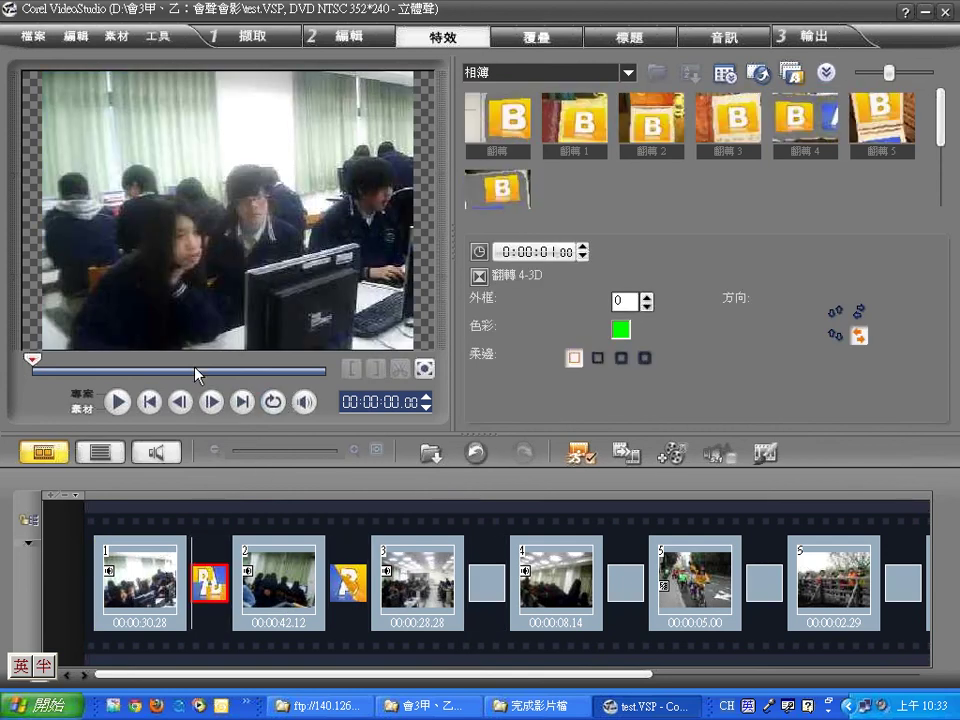
click(118, 402)
click(118, 402)
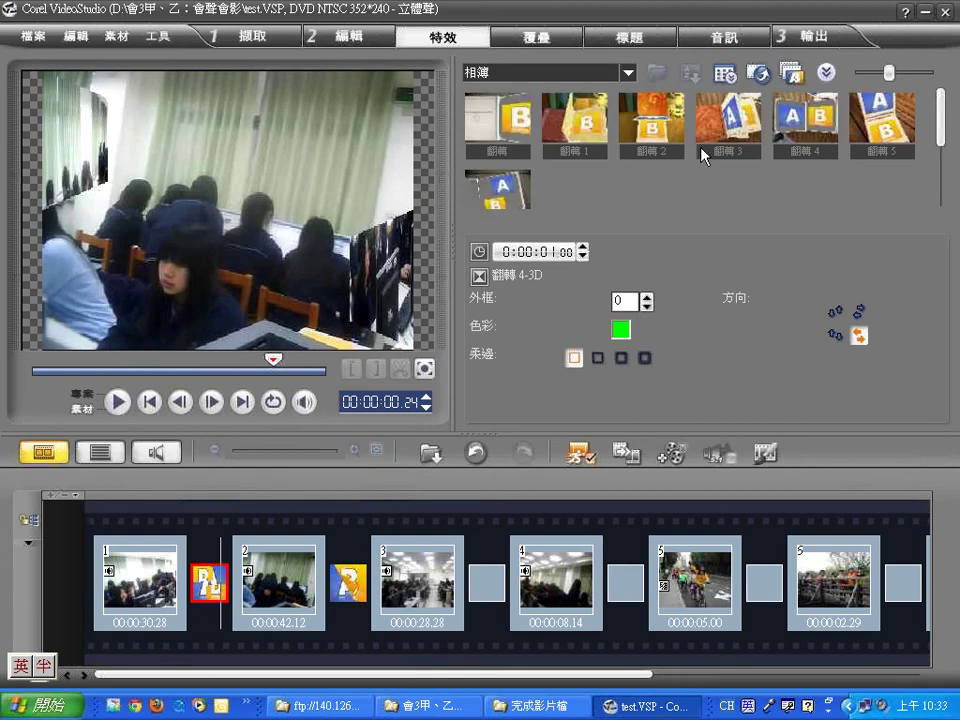
Step: Try replacing the transition between the first two clips with 翻轉 3, and preview 翻轉 4 and 翻轉 5 from the library
drag(742, 137, 208, 598)
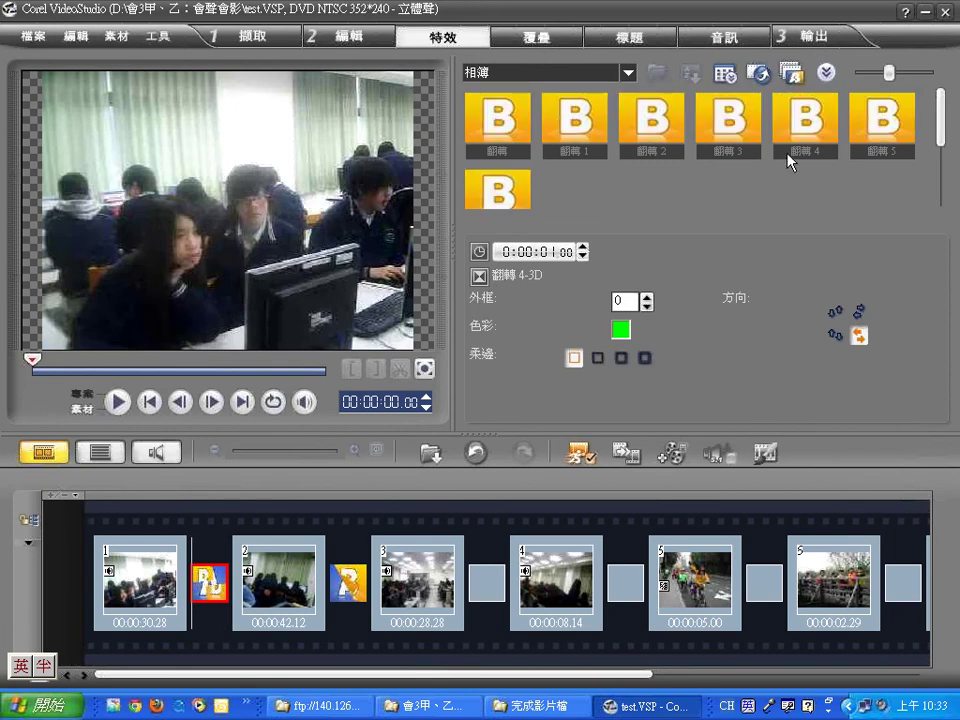
click(797, 125)
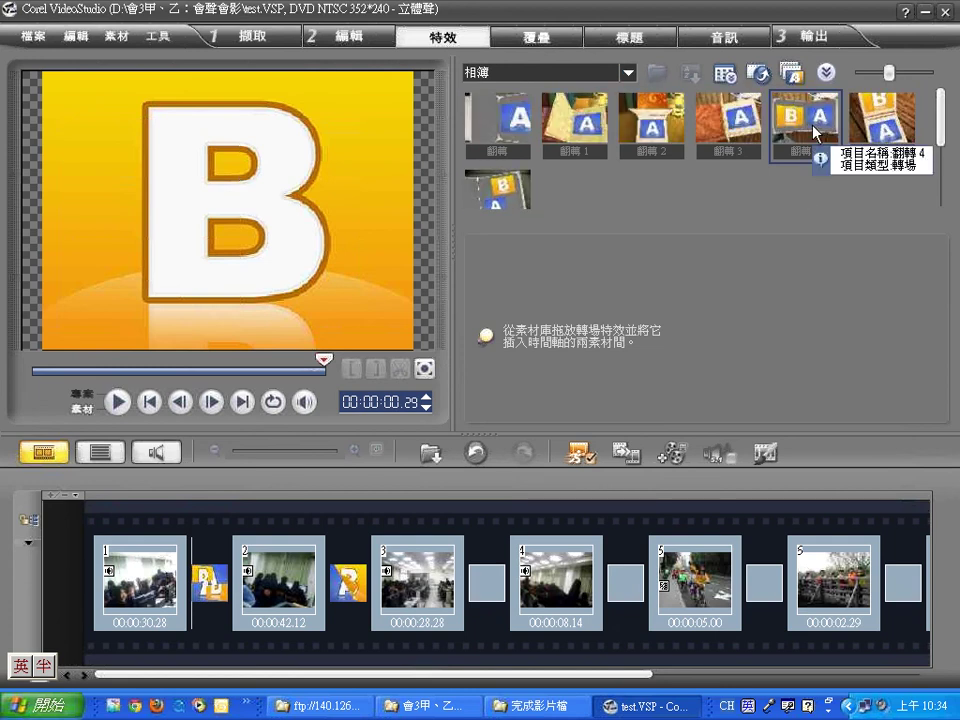
click(885, 112)
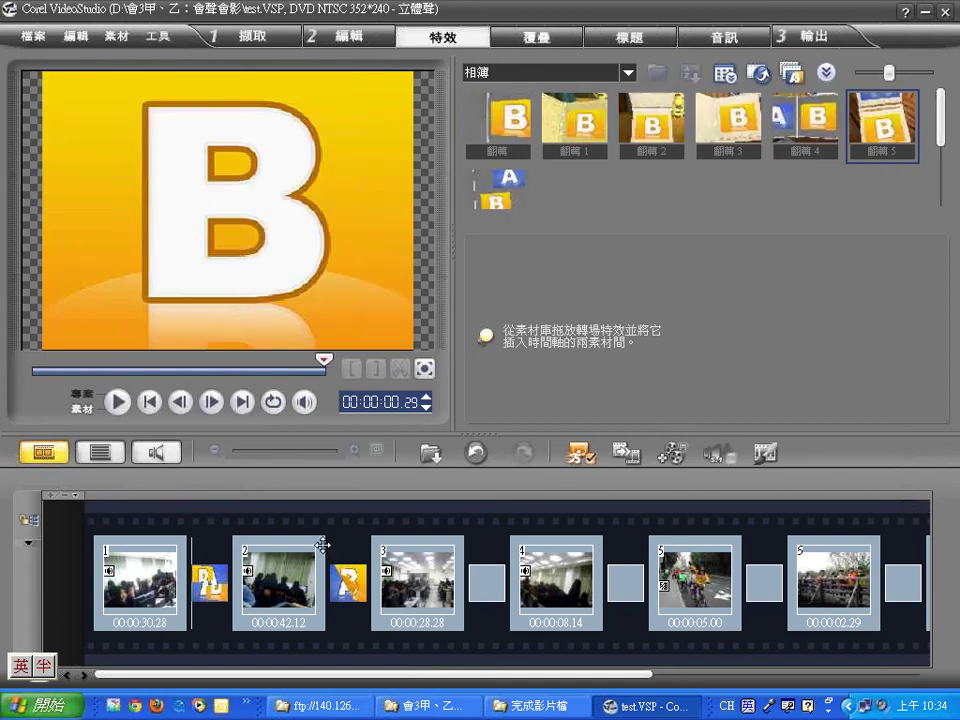
Step: Select the transition between the first two clips and switch to the 覆疊 (overlay) editing stage
click(213, 595)
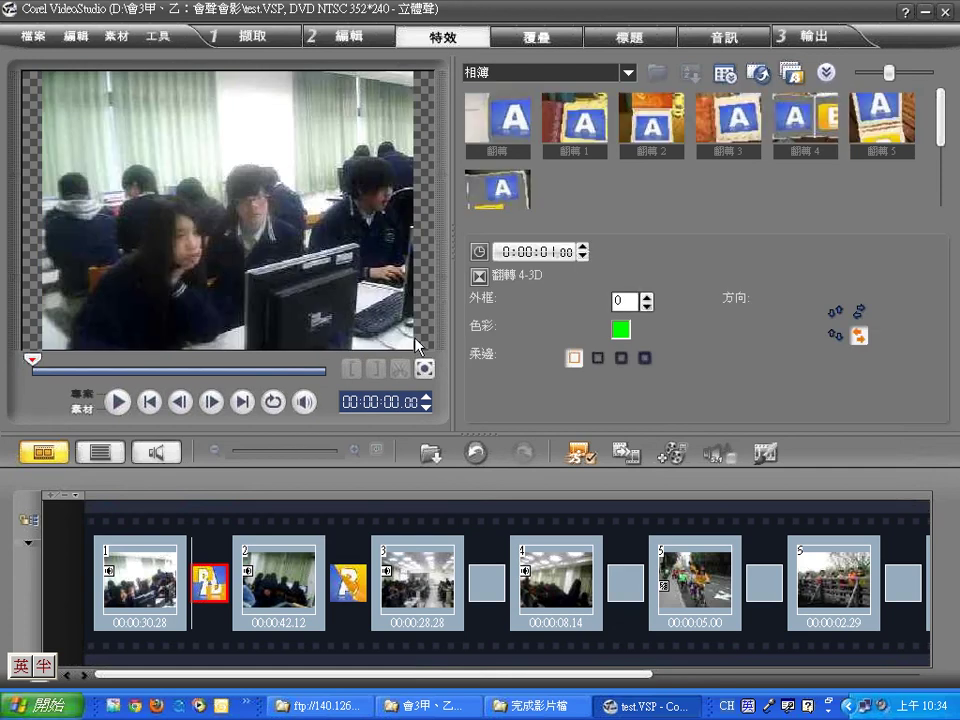
click(549, 38)
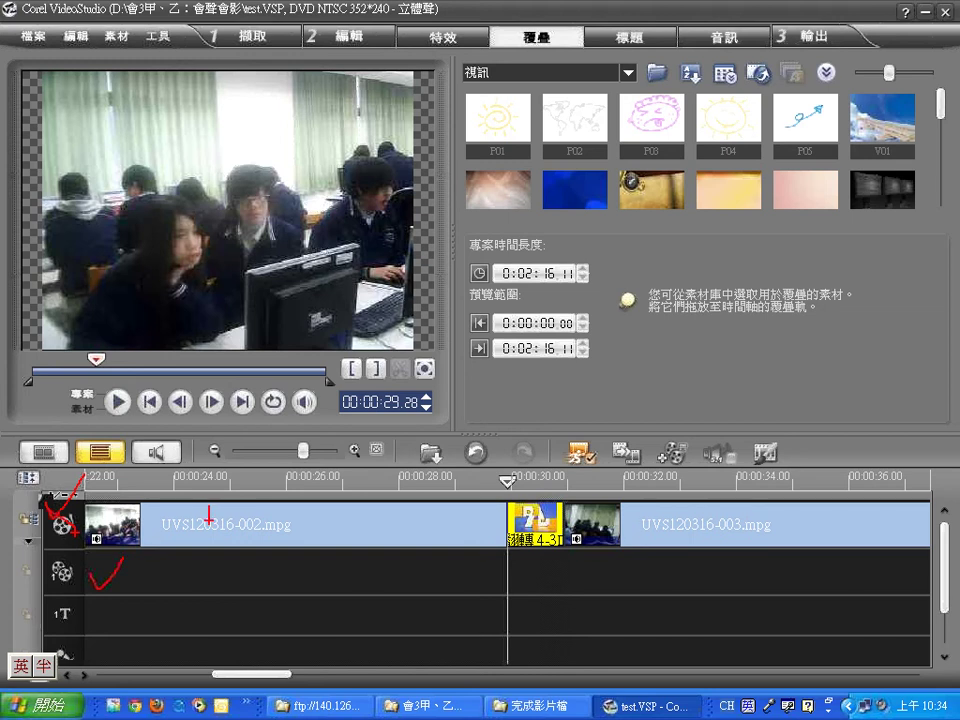
drag(203, 569, 305, 507)
mouse_move(250, 608)
mouse_down()
mouse_move(285, 596)
mouse_move(305, 558)
mouse_up()
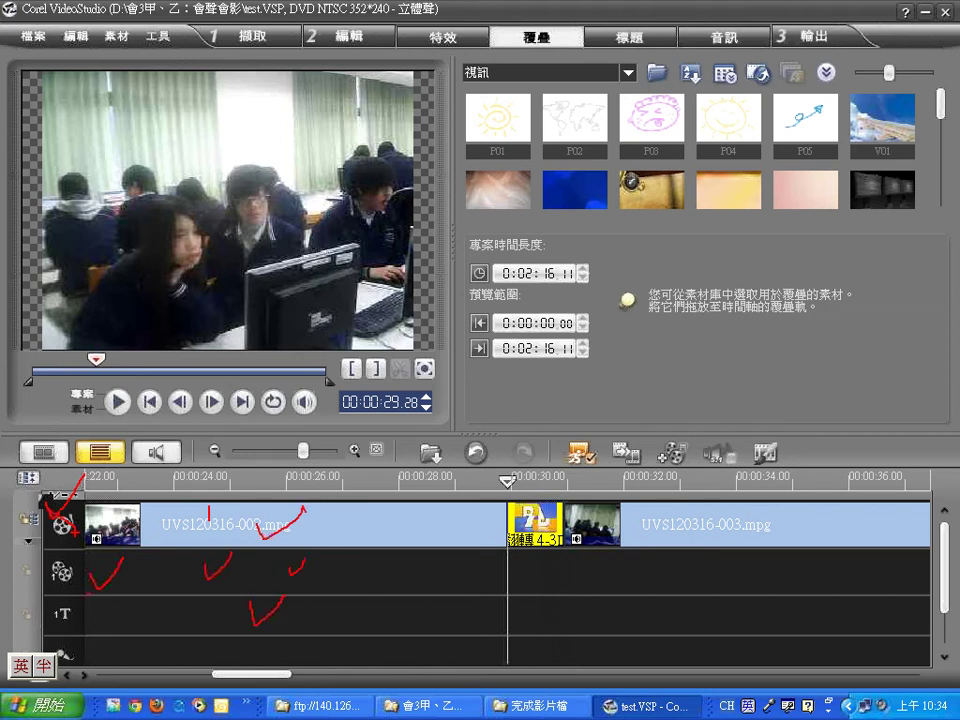
mouse_move(75, 543)
mouse_down()
mouse_move(30, 603)
mouse_move(95, 560)
mouse_up()
drag(368, 563, 373, 603)
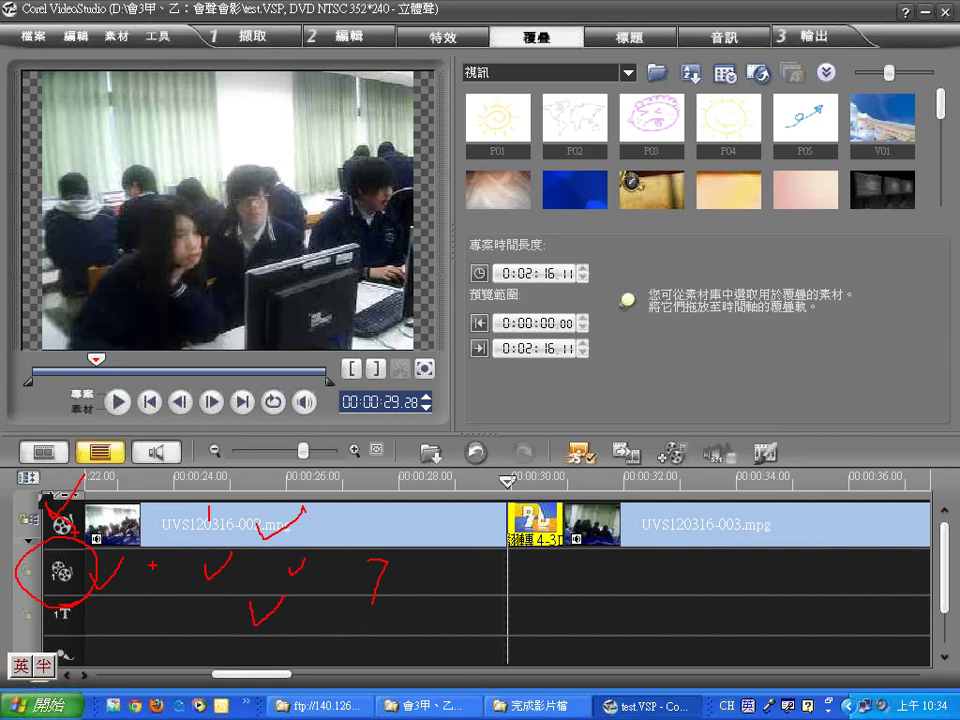
key(ctrl+z)
key(ctrl+z)
key(ctrl+z)
key(ctrl+z)
key(ctrl+z)
key(ctrl+z)
key(ctrl+z)
key(ctrl+z)
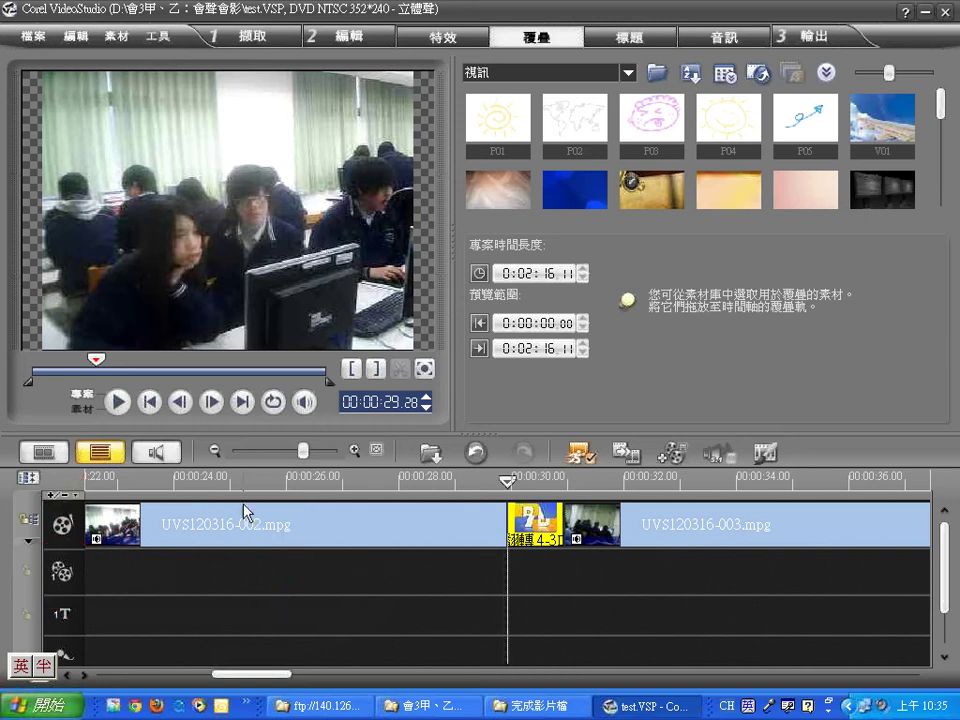
Step: Examine which overlay and title tracks are available in the track manager, leaving the selection as it is
click(671, 453)
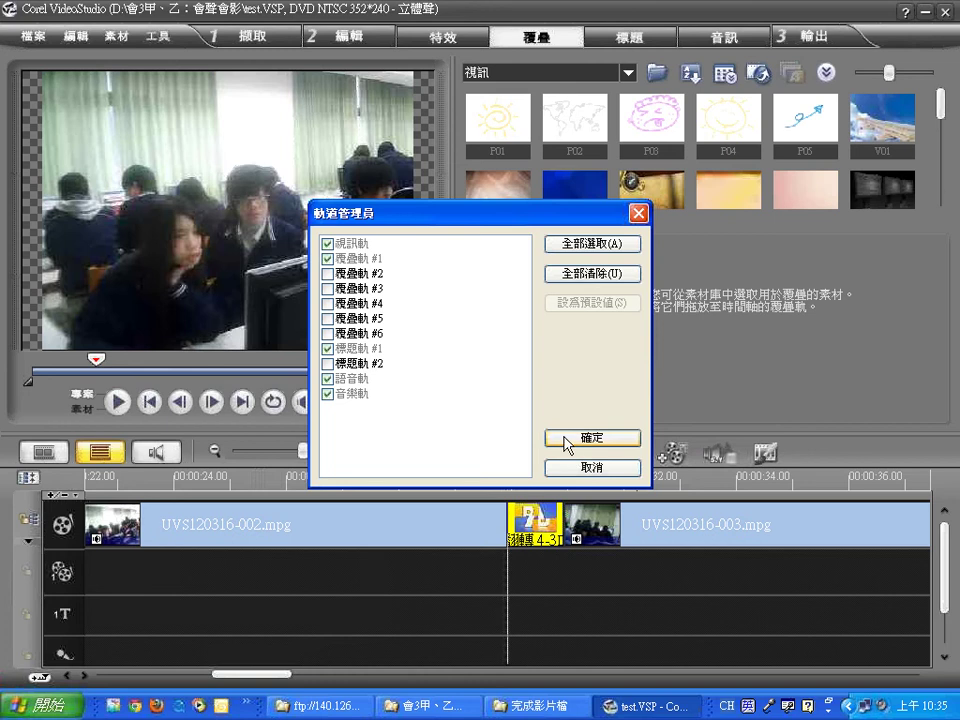
click(569, 469)
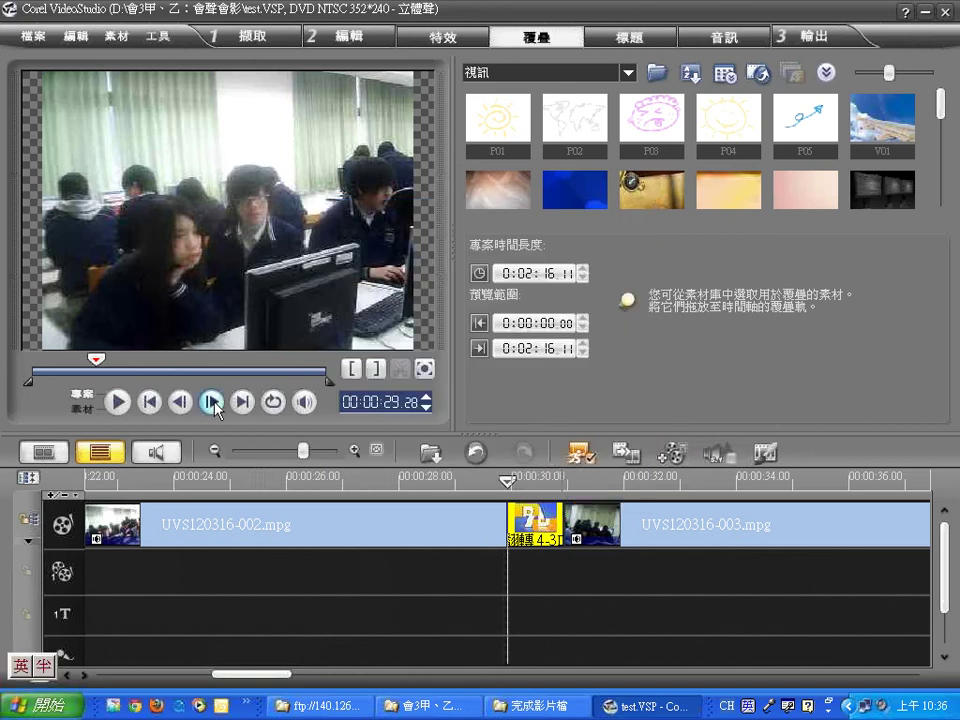
Step: Add the 外框 decoration frames F04 and F05 to the overlay track, each spanning the first and second video clips respectively
drag(304, 456, 271, 457)
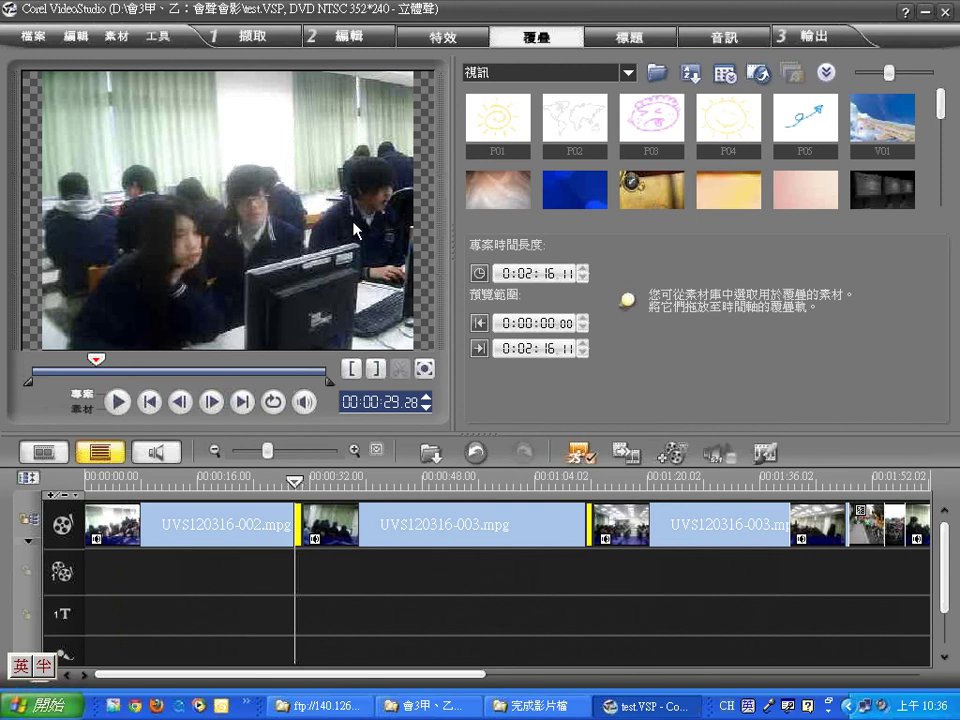
click(631, 73)
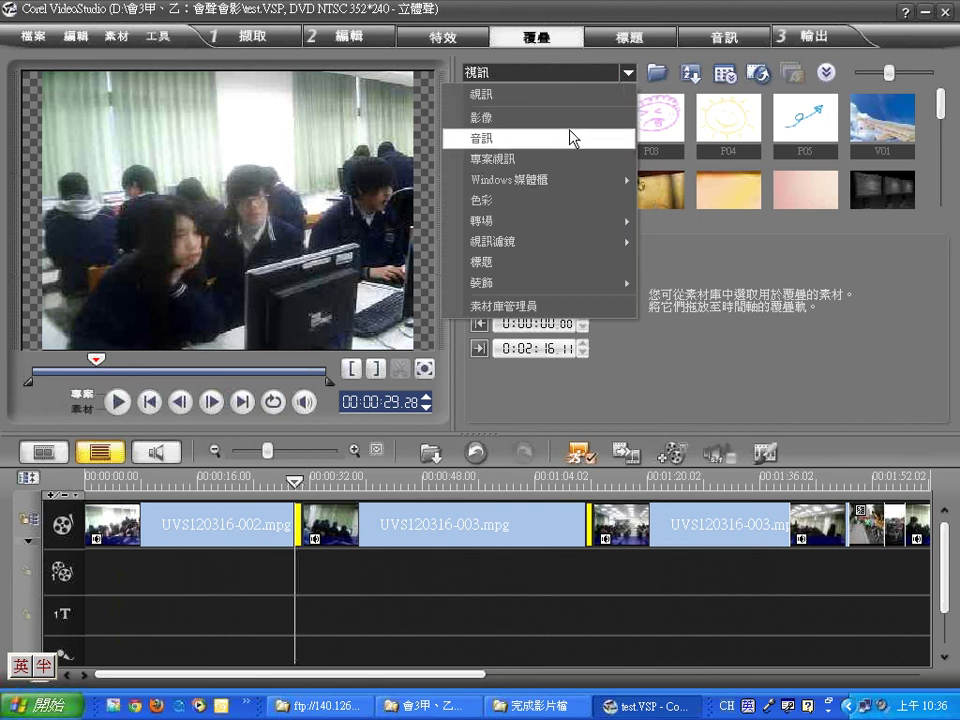
mouse_move(557, 285)
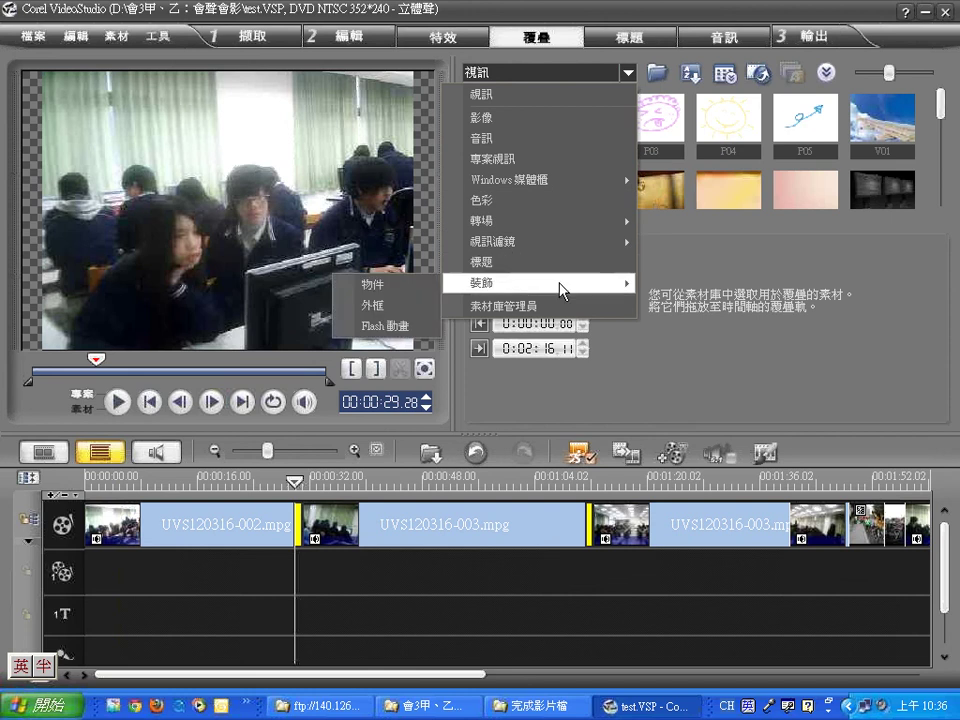
click(424, 306)
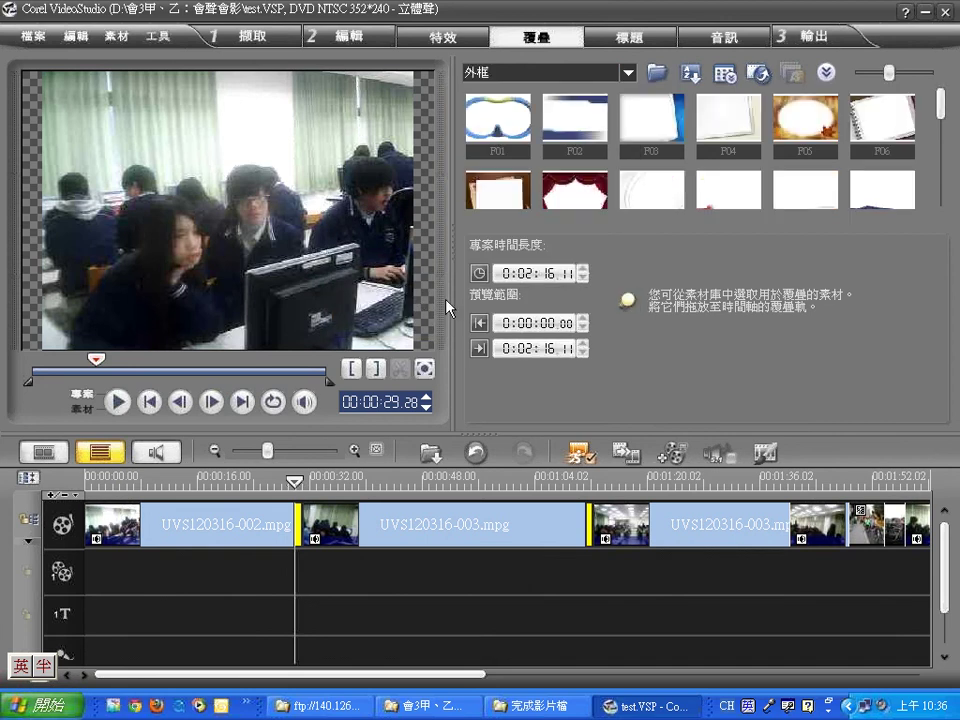
drag(729, 125, 293, 567)
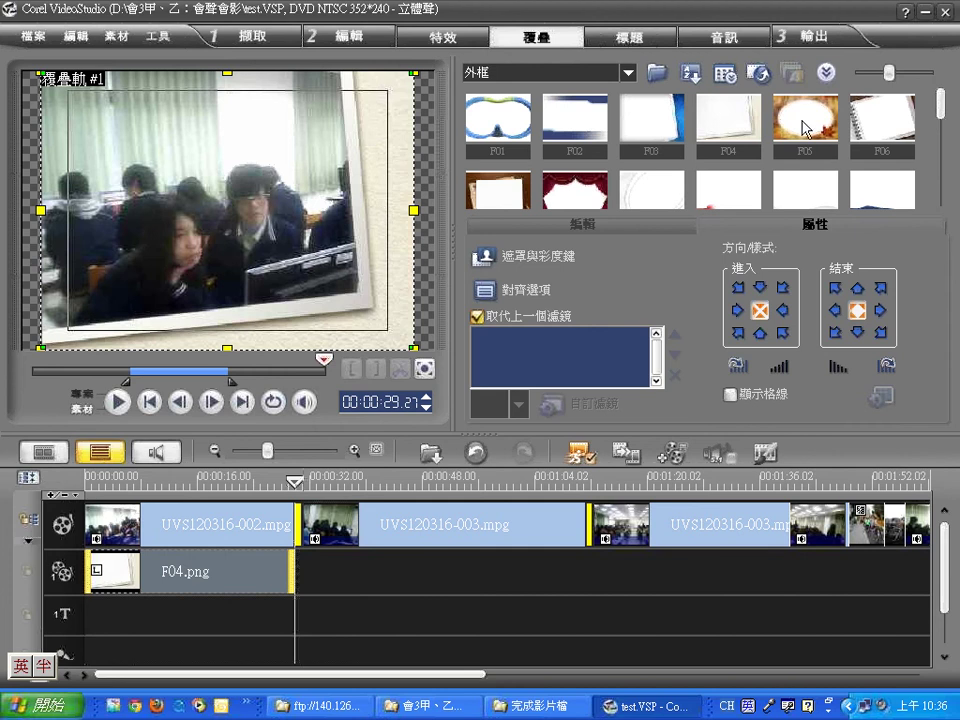
drag(808, 126, 580, 562)
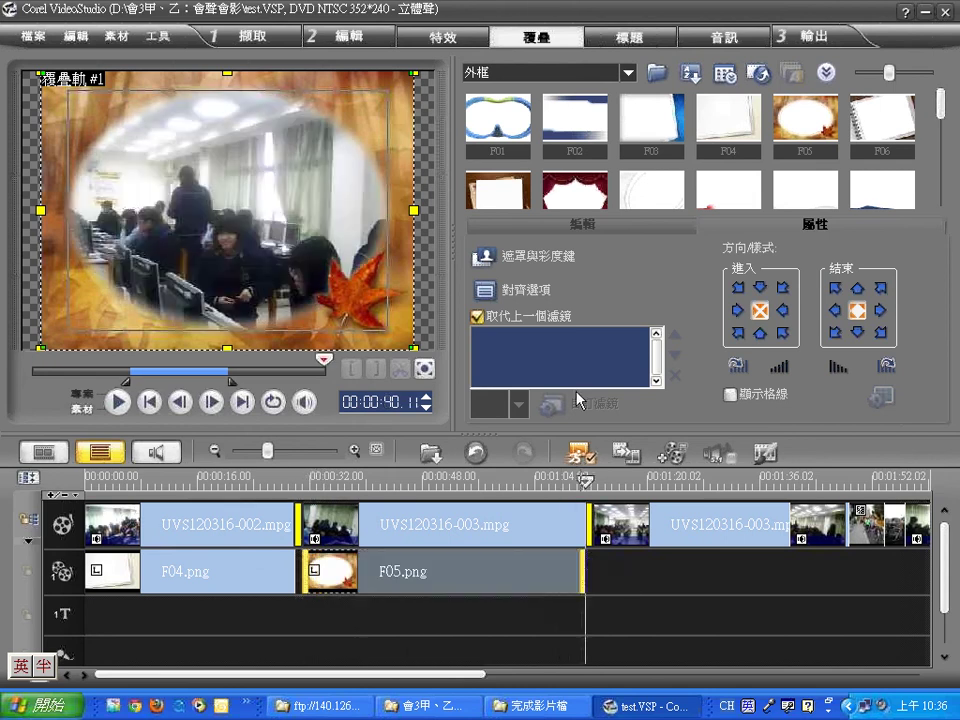
Step: Place the F07 frame on the overlay track under the third video clip and extend it to the clip's end
click(494, 193)
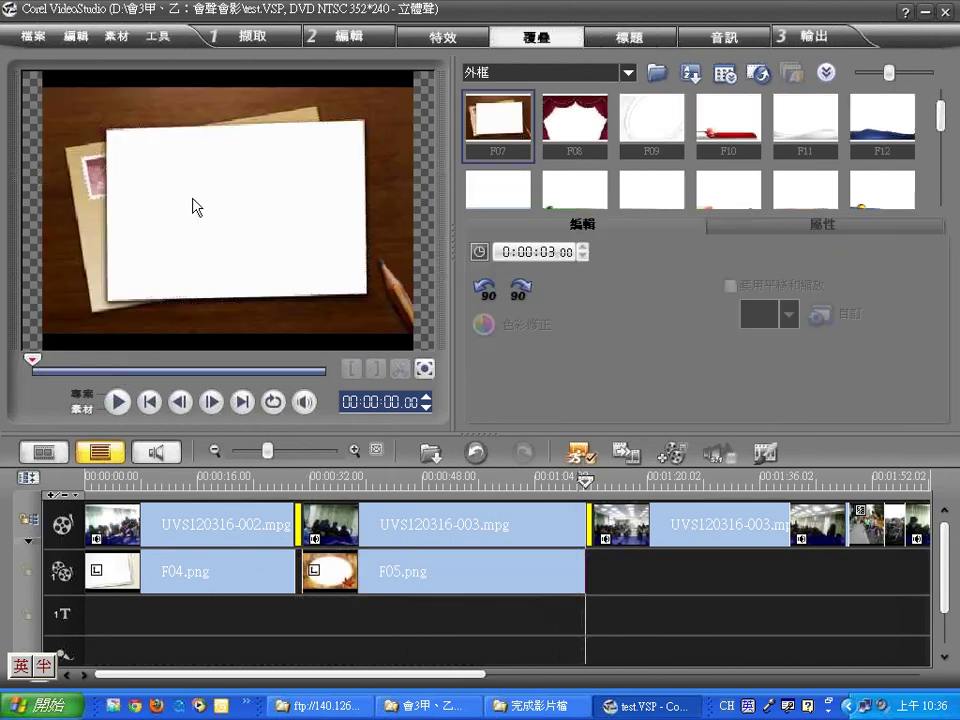
mouse_move(481, 128)
mouse_down()
mouse_move(405, 185)
mouse_move(428, 346)
mouse_move(600, 497)
mouse_up()
drag(595, 597, 790, 570)
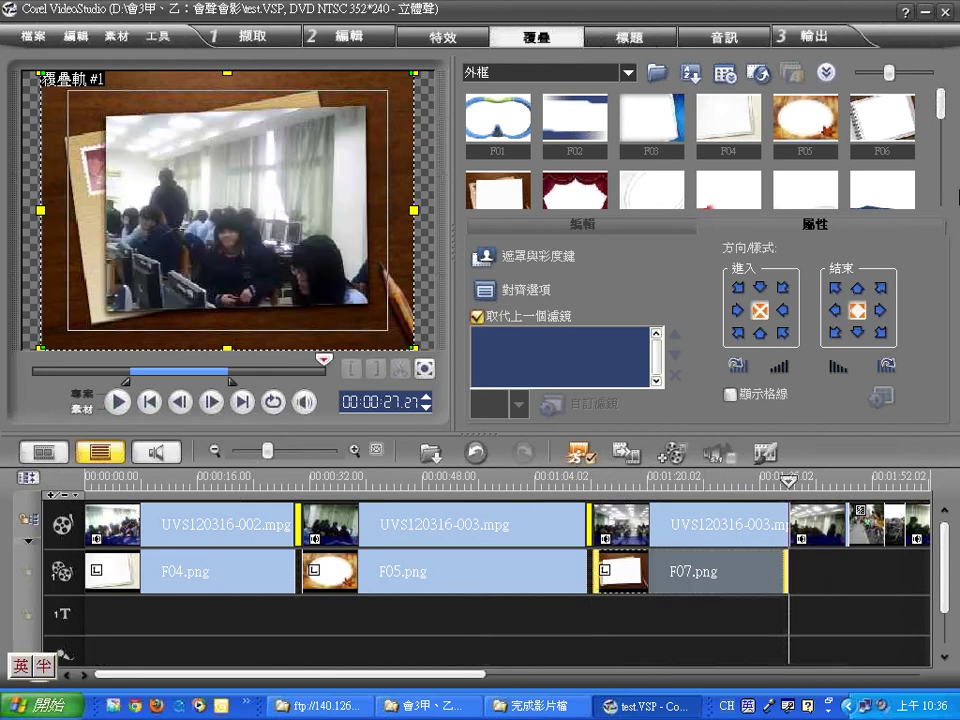
Step: Try the F28 frame on the overlay track at the start of the fourth clip, and remove it
scroll(942, 147, down, 3)
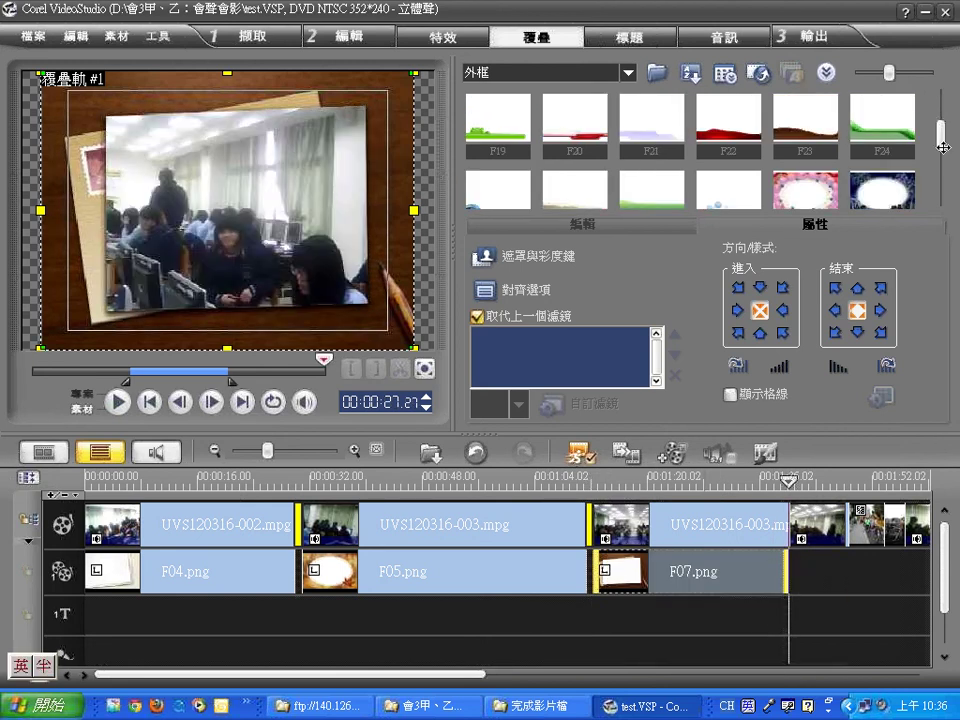
scroll(942, 147, down, 1)
scroll(942, 150, up, 1)
scroll(942, 150, down, 1)
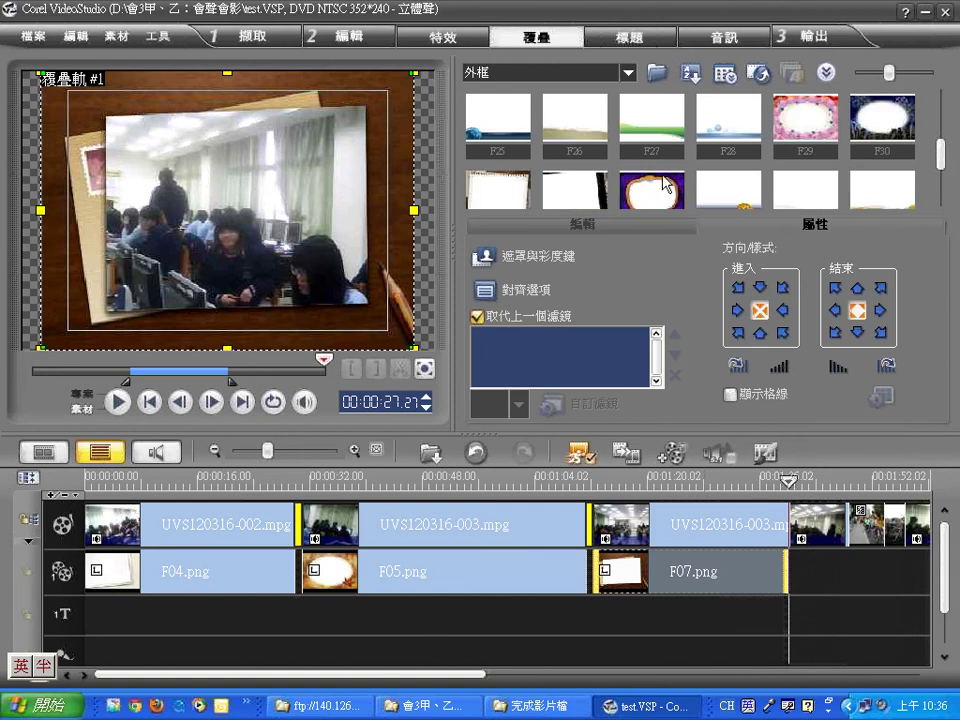
click(645, 140)
click(718, 115)
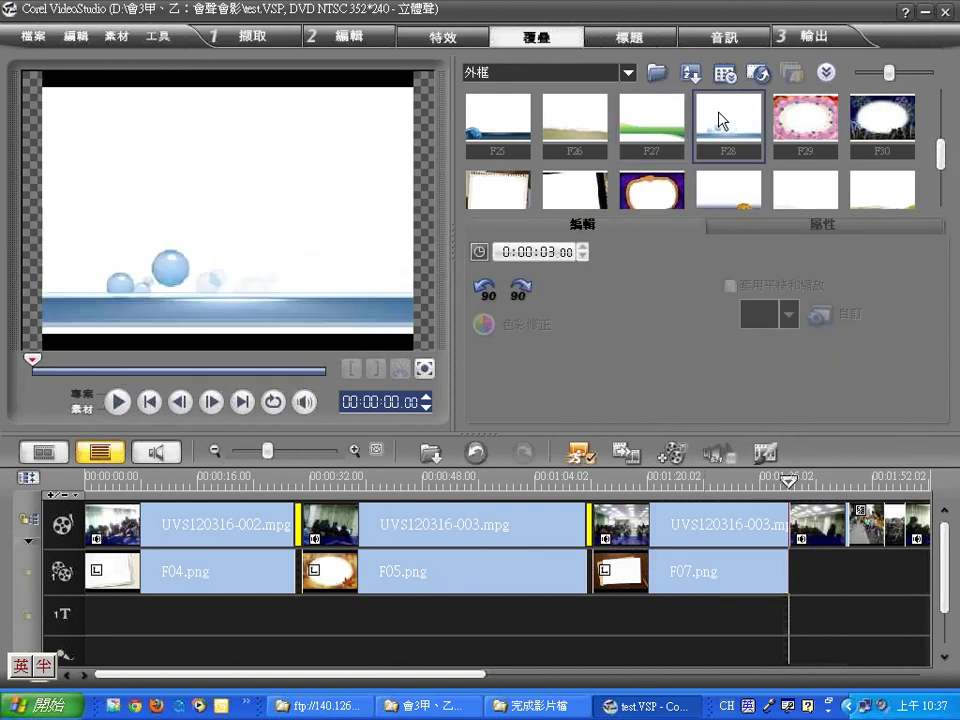
drag(718, 115, 799, 566)
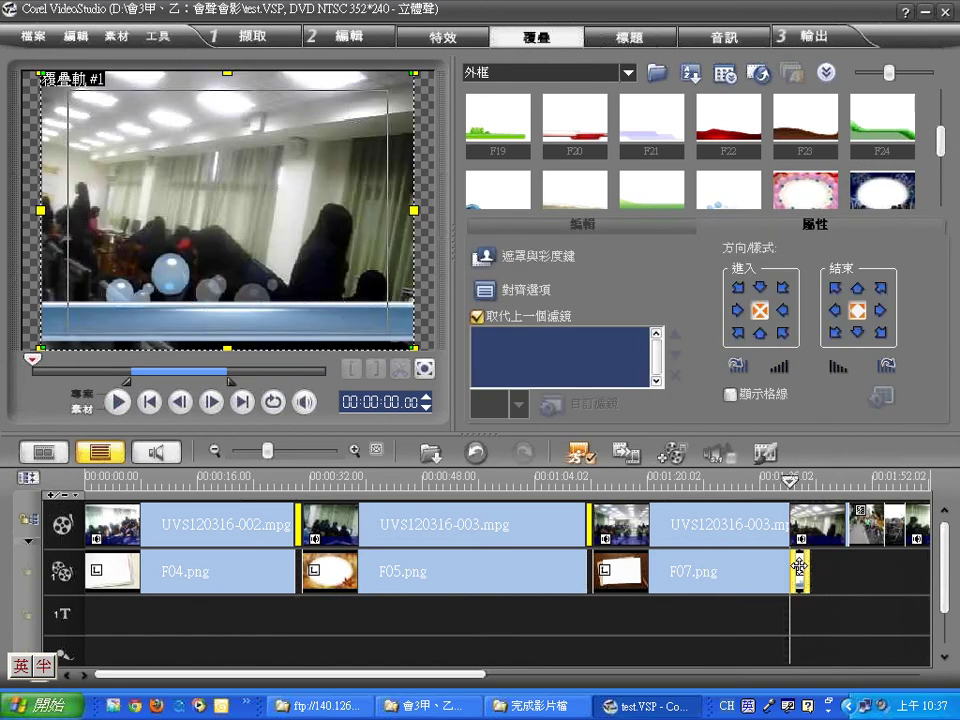
key(Delete)
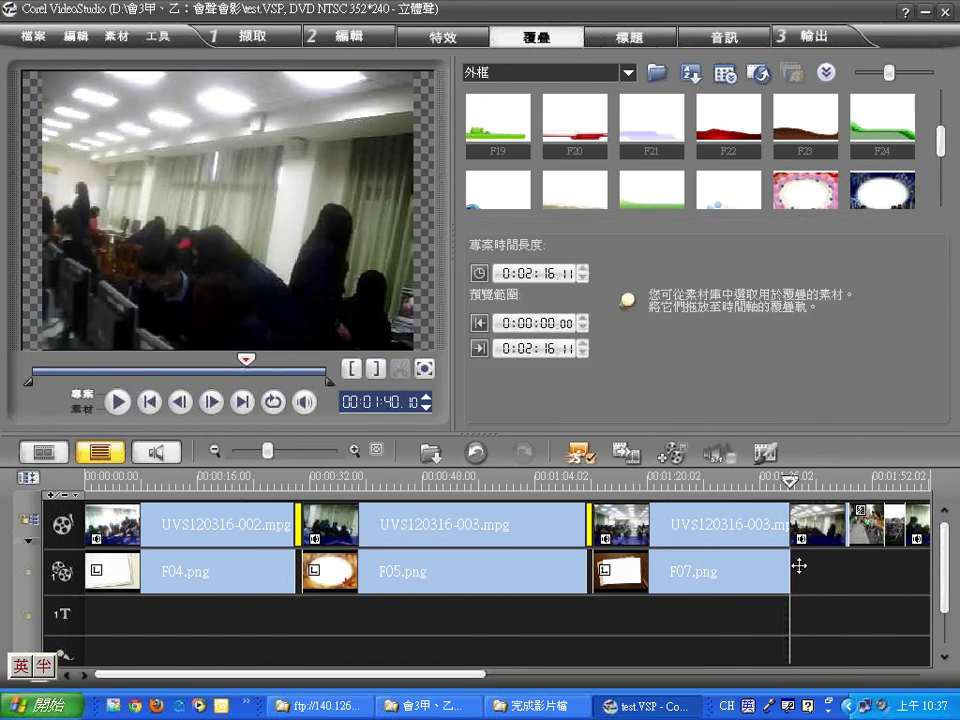
Step: Try the D32 balloons from the 物件 decorations on the overlay track under the fourth clip, reposition them over the picture, and remove them
click(593, 73)
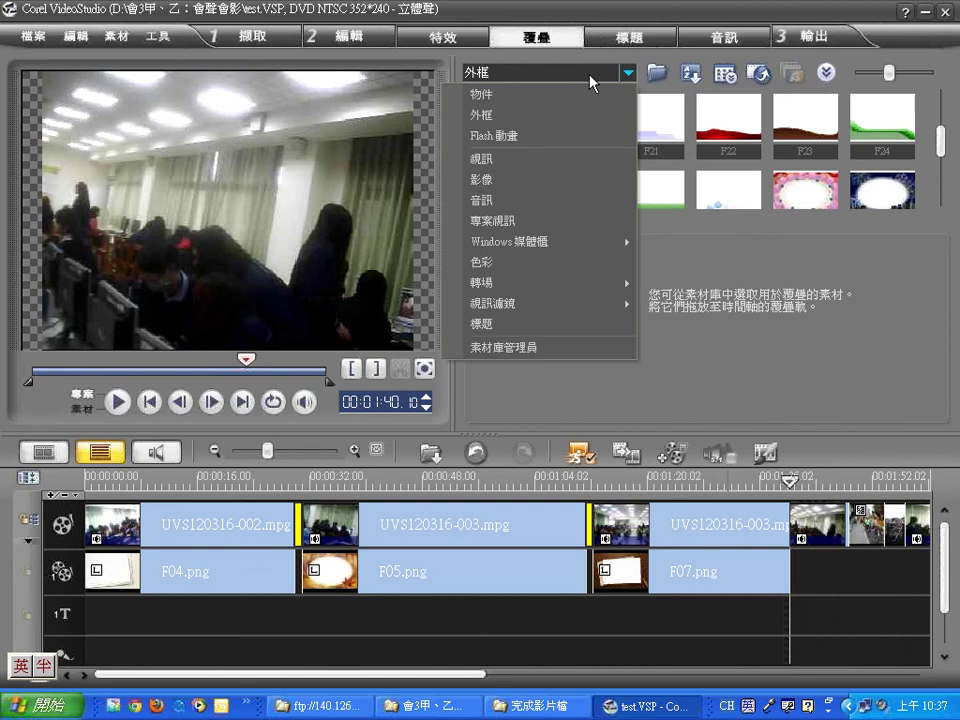
click(530, 104)
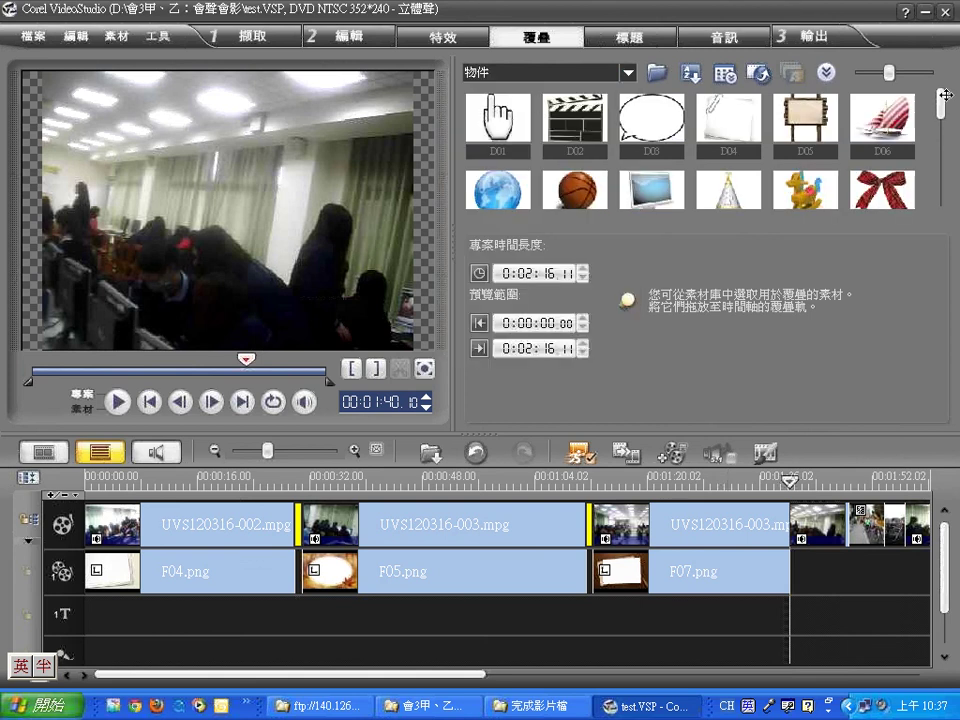
drag(942, 95, 954, 172)
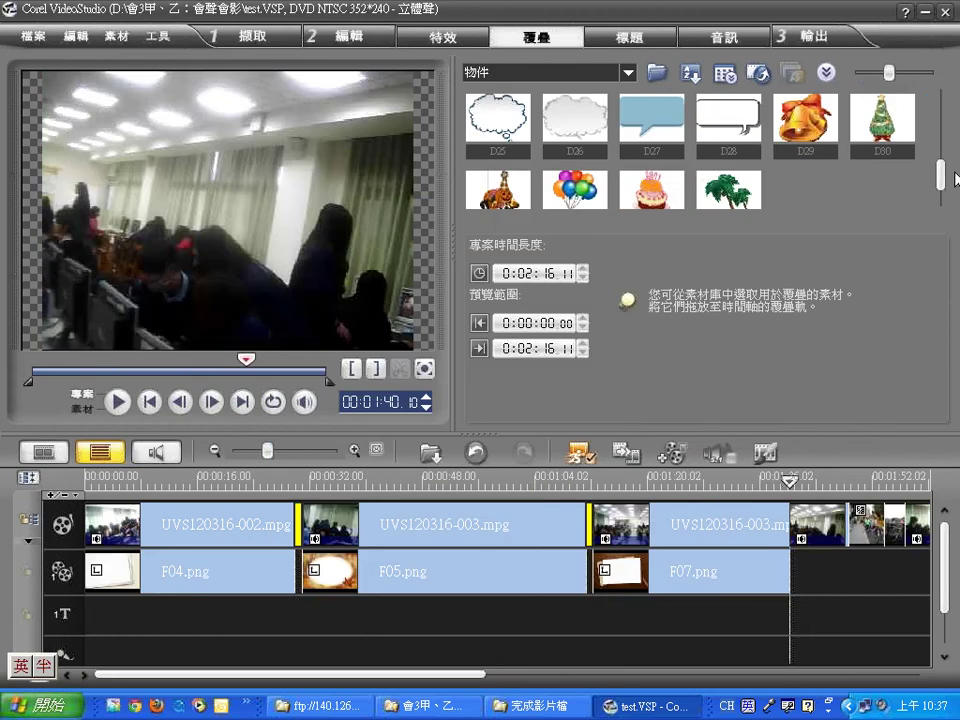
click(566, 200)
drag(570, 155, 800, 590)
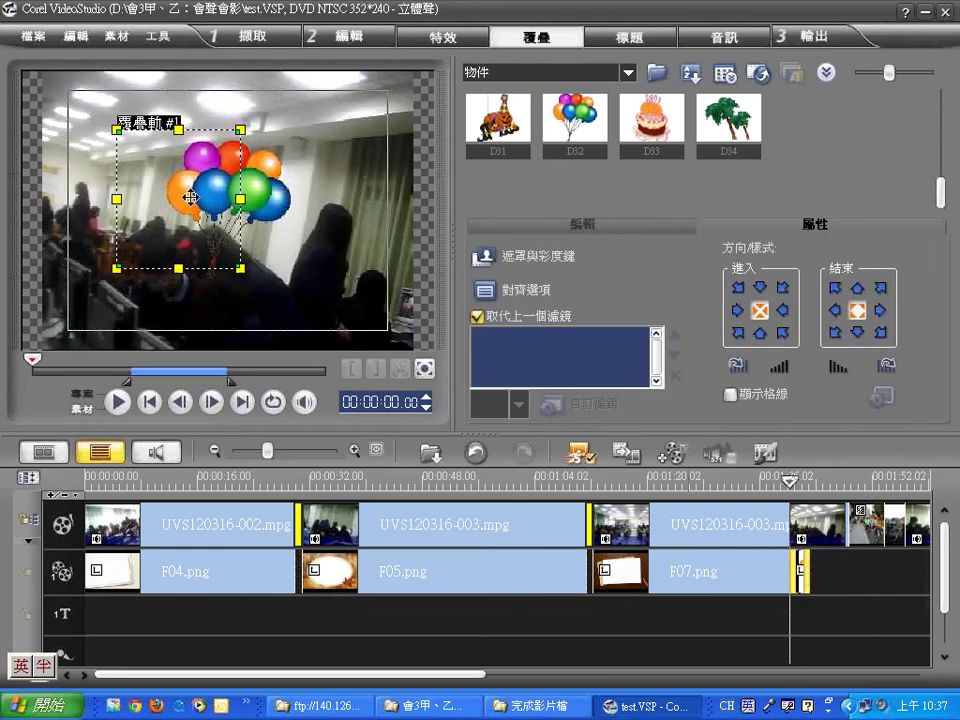
mouse_move(190, 197)
mouse_down()
mouse_move(177, 189)
mouse_move(173, 200)
mouse_up()
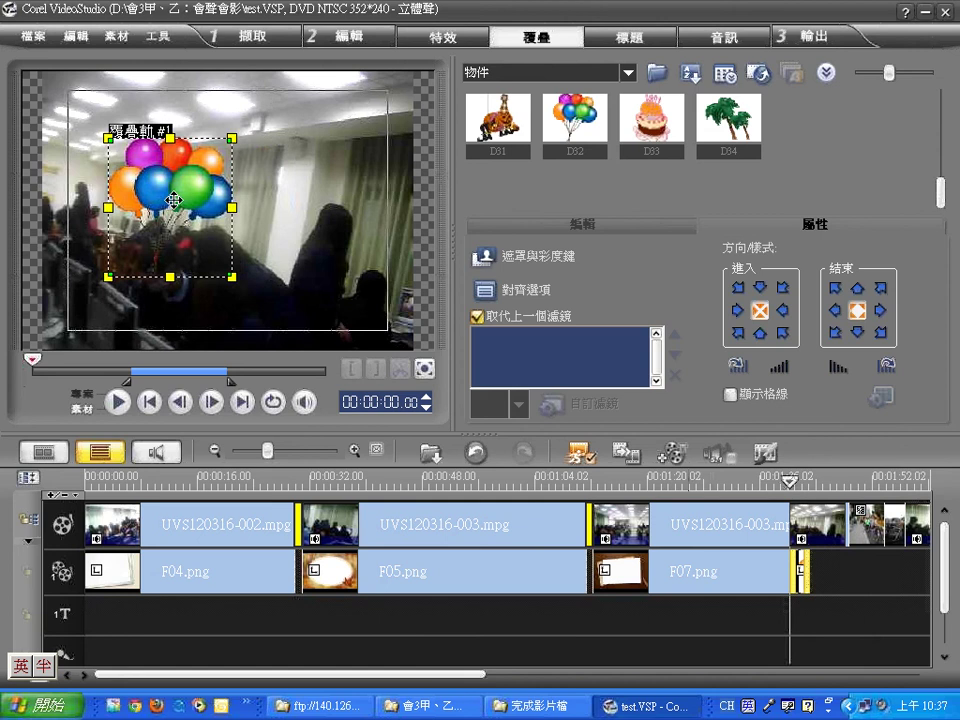
key(Delete)
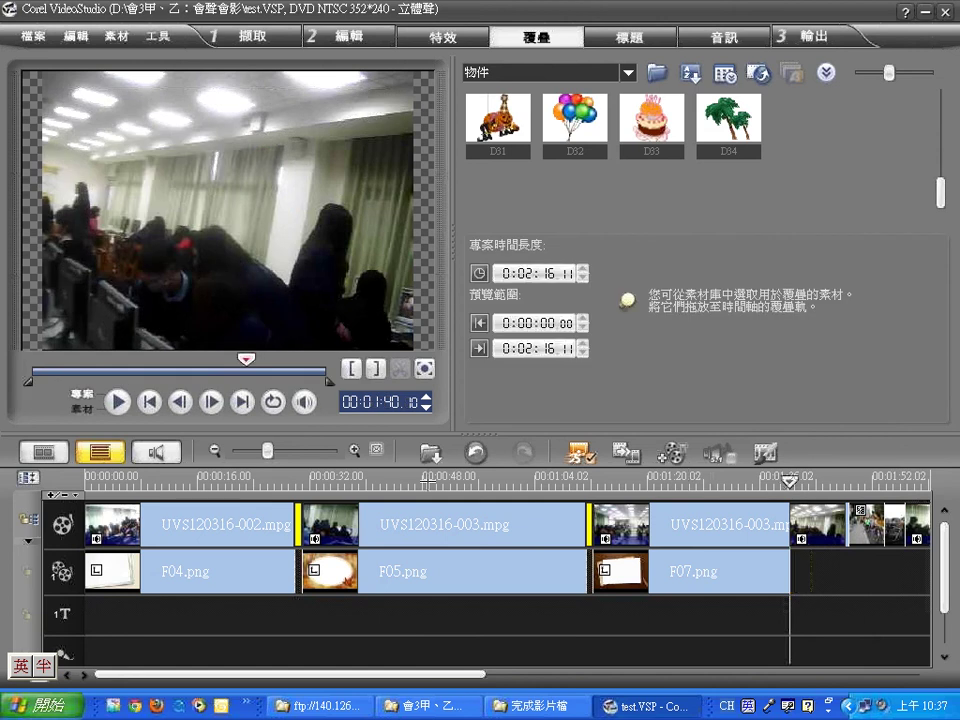
Step: Delete the F07 frame from the overlay track
click(680, 574)
key(Delete)
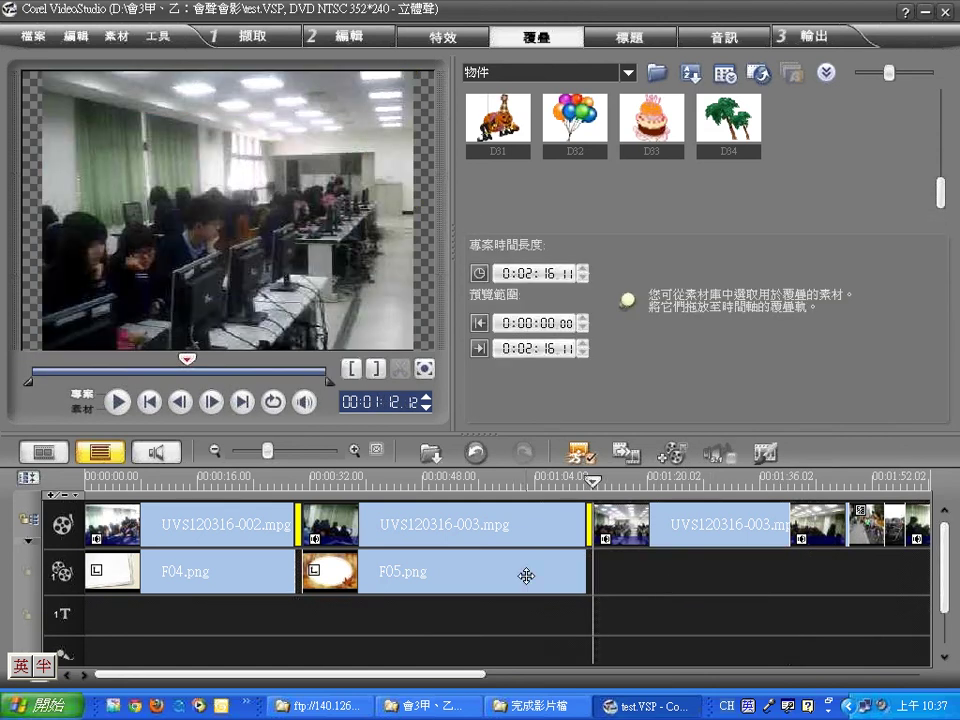
Step: Delete the F05 frame from the overlay track and show the Flash 動畫 decorations in the library
click(526, 576)
key(Delete)
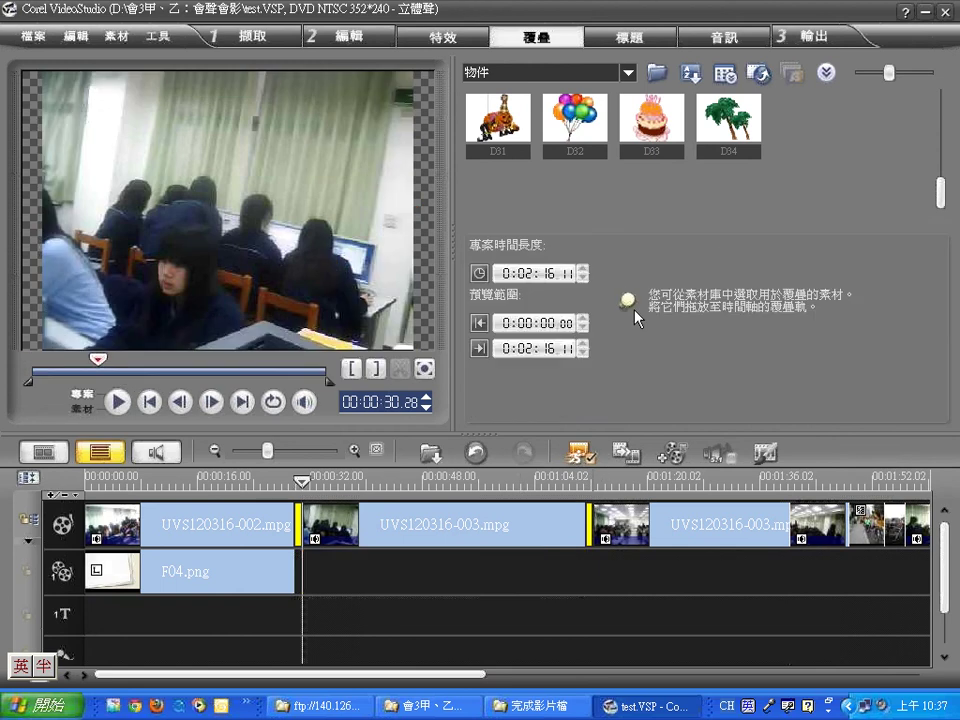
click(628, 72)
click(573, 96)
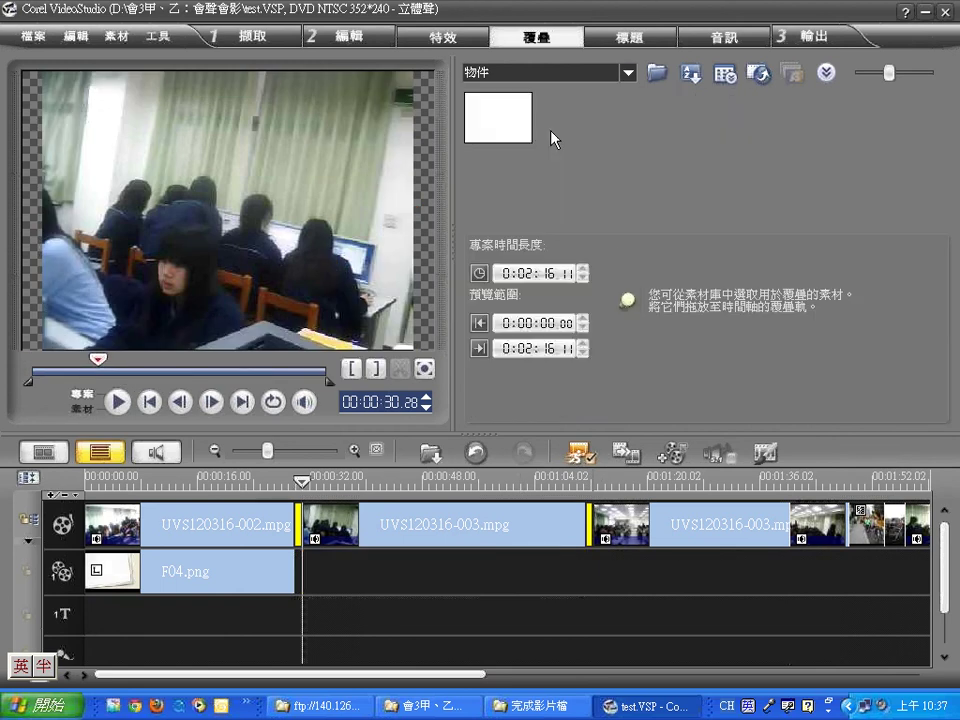
scroll(553, 139, down, 2)
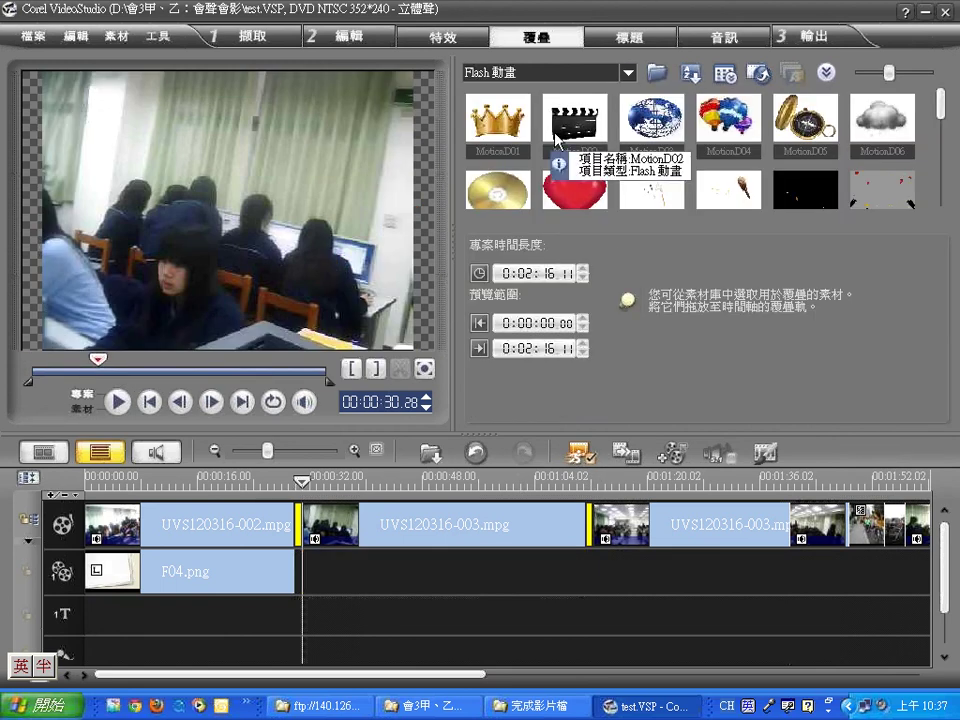
Step: Place the MotionD10 Flash animation on the overlay track right after the F04 frame and enlarge it over the picture
click(729, 195)
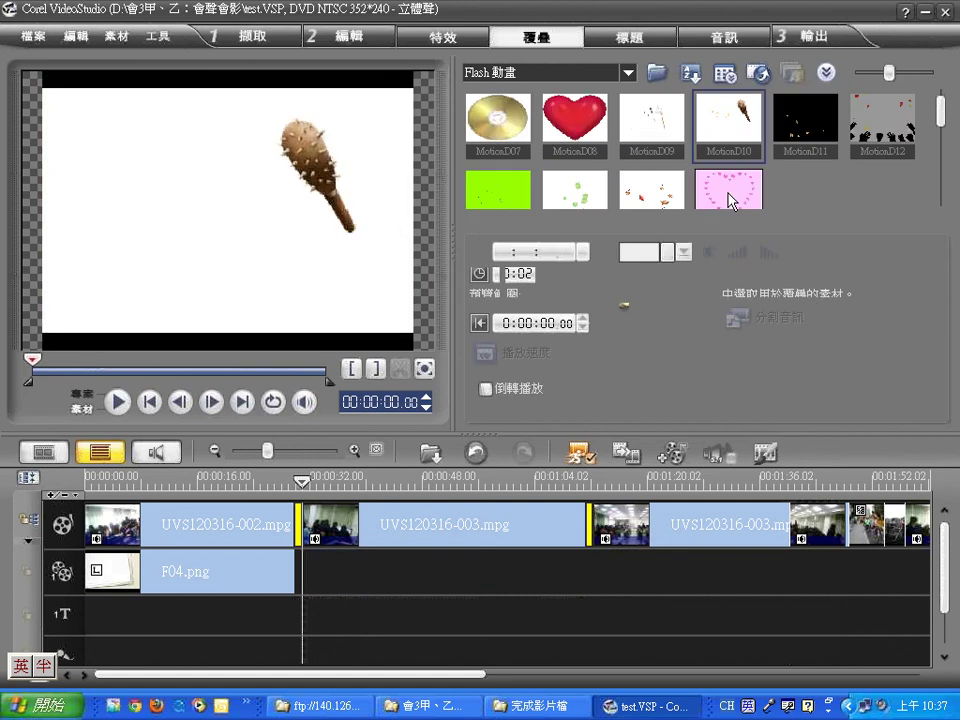
click(729, 197)
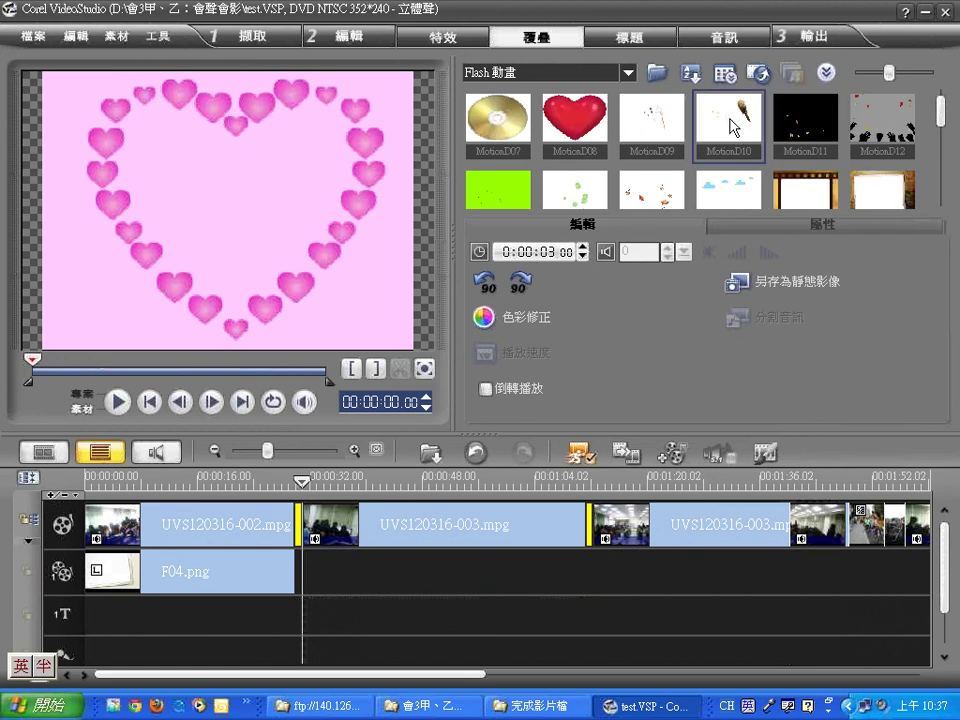
drag(735, 128, 300, 578)
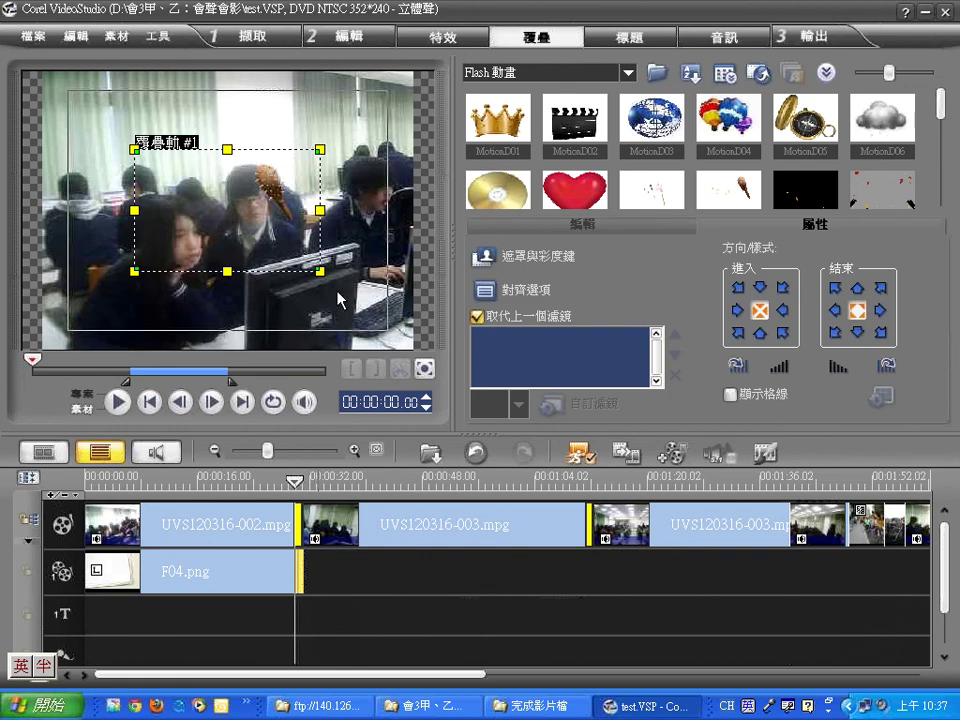
drag(320, 270, 391, 318)
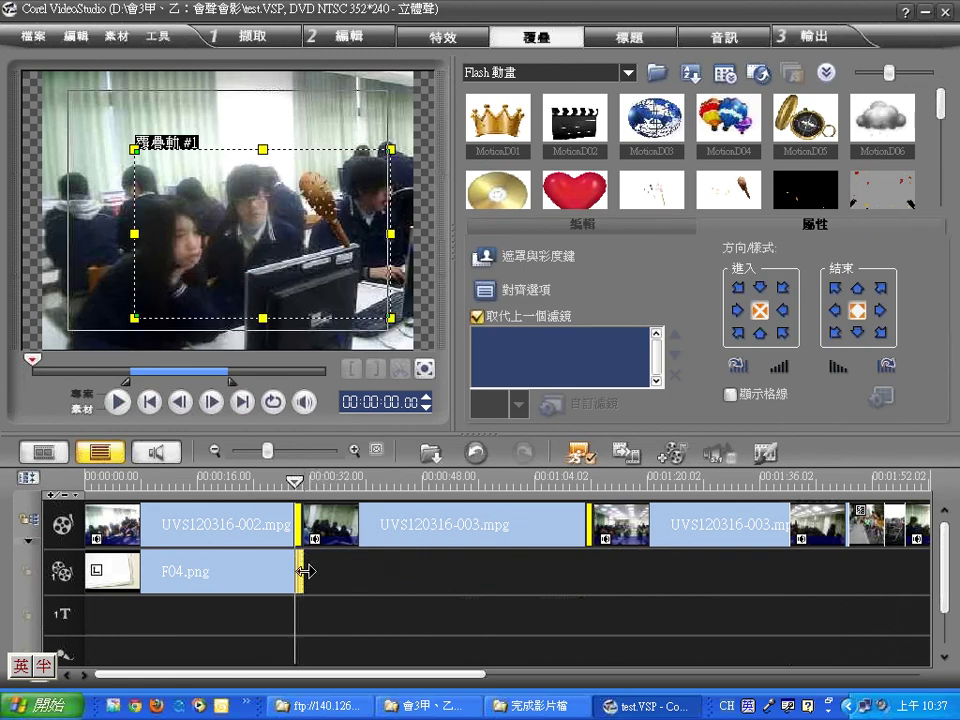
Step: Move the MotionD10 animation to about 0:47 on the overlay track, reposition it toward the picture's left side, and preview it
drag(267, 451, 282, 451)
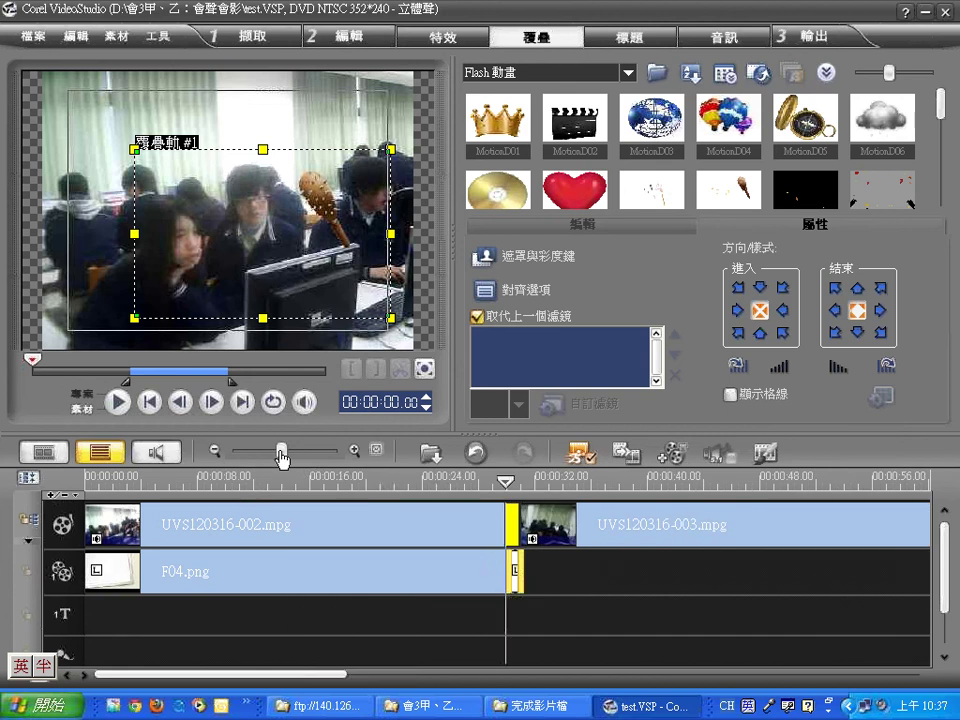
drag(513, 580, 763, 570)
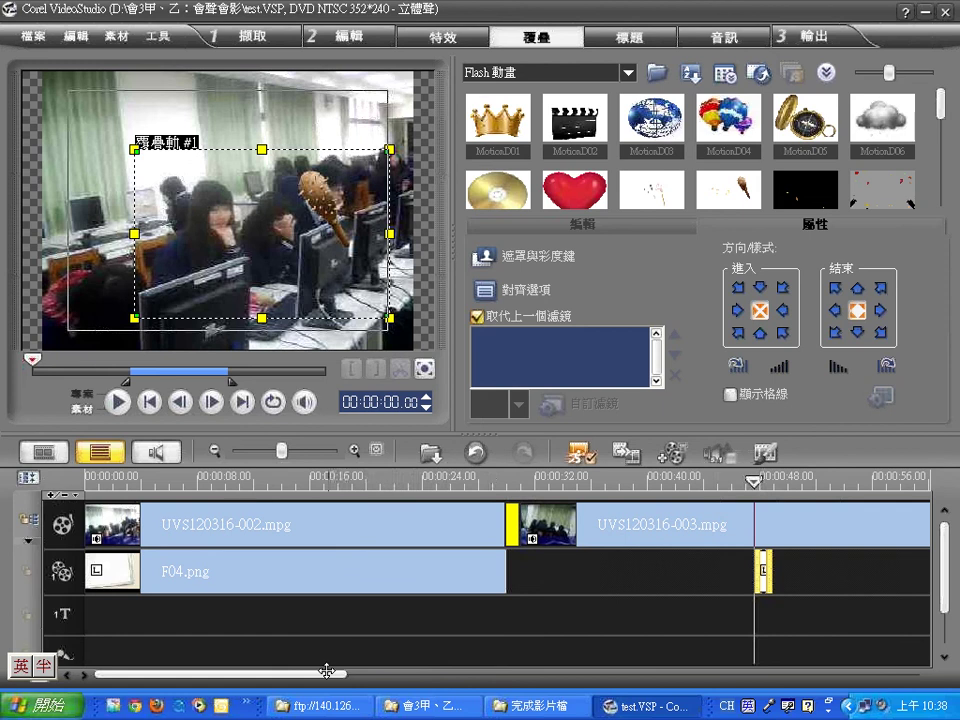
drag(243, 158, 222, 204)
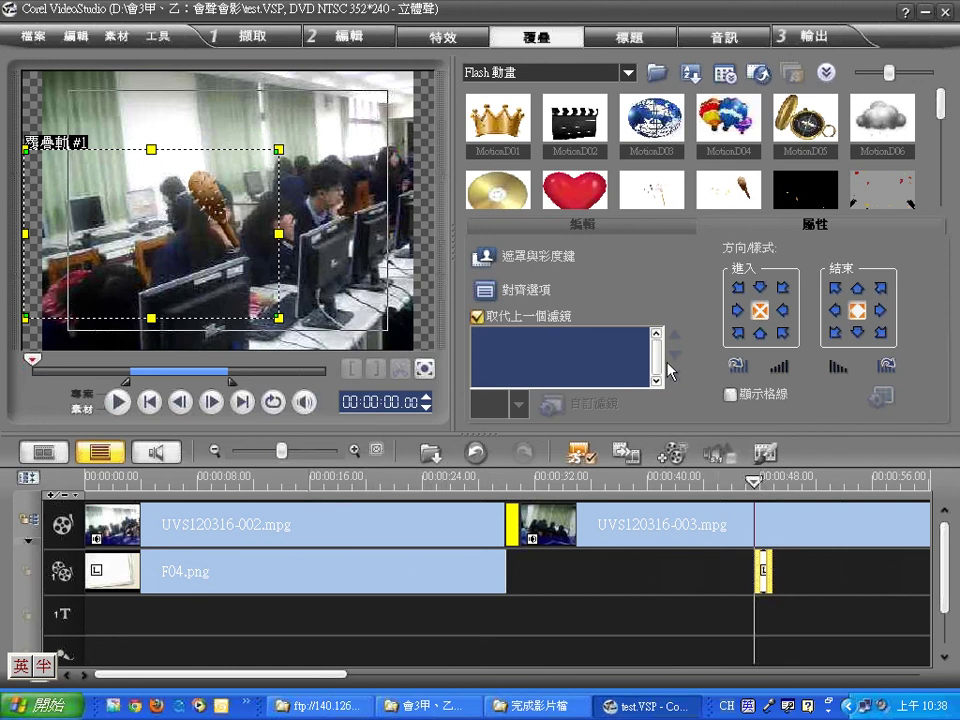
click(117, 401)
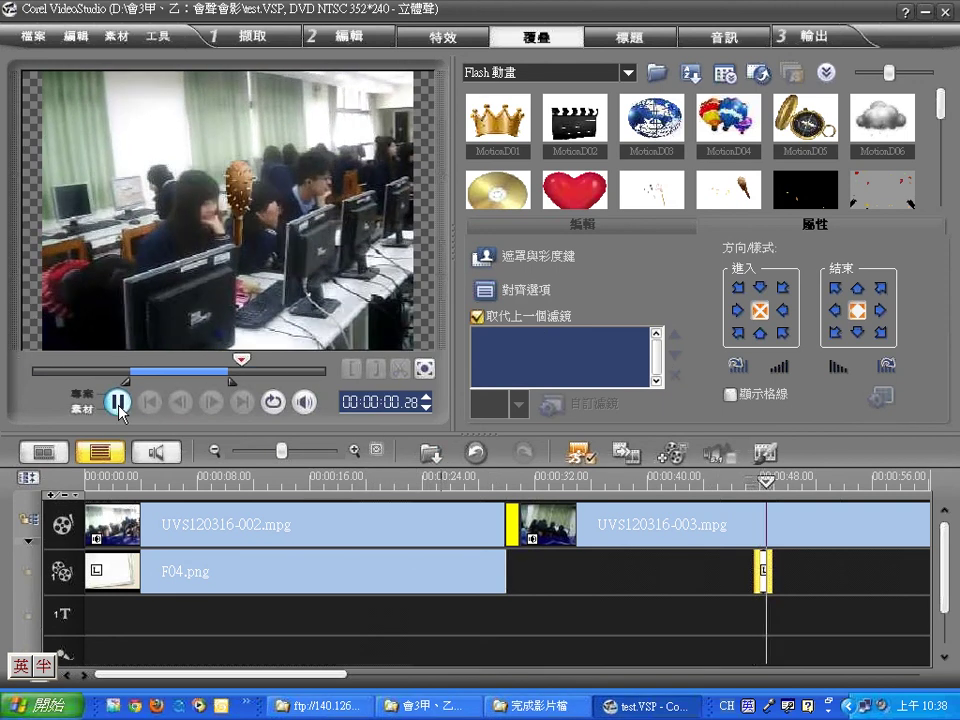
click(117, 402)
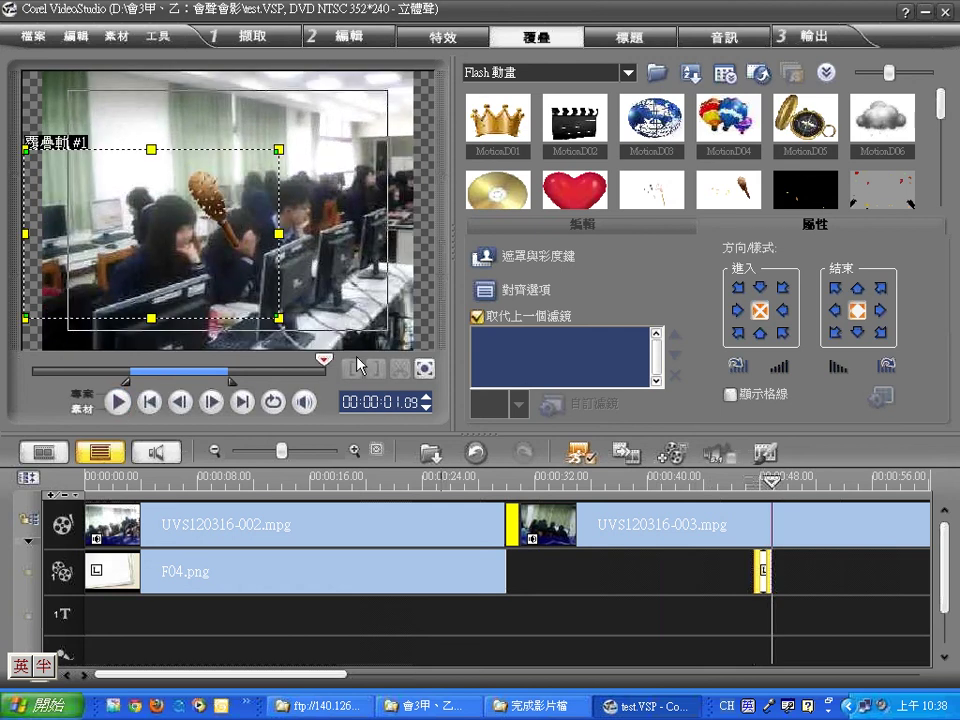
Step: Add the MotionD11 butterfly animation to the overlay track right after the F04 frame and preview it
click(864, 186)
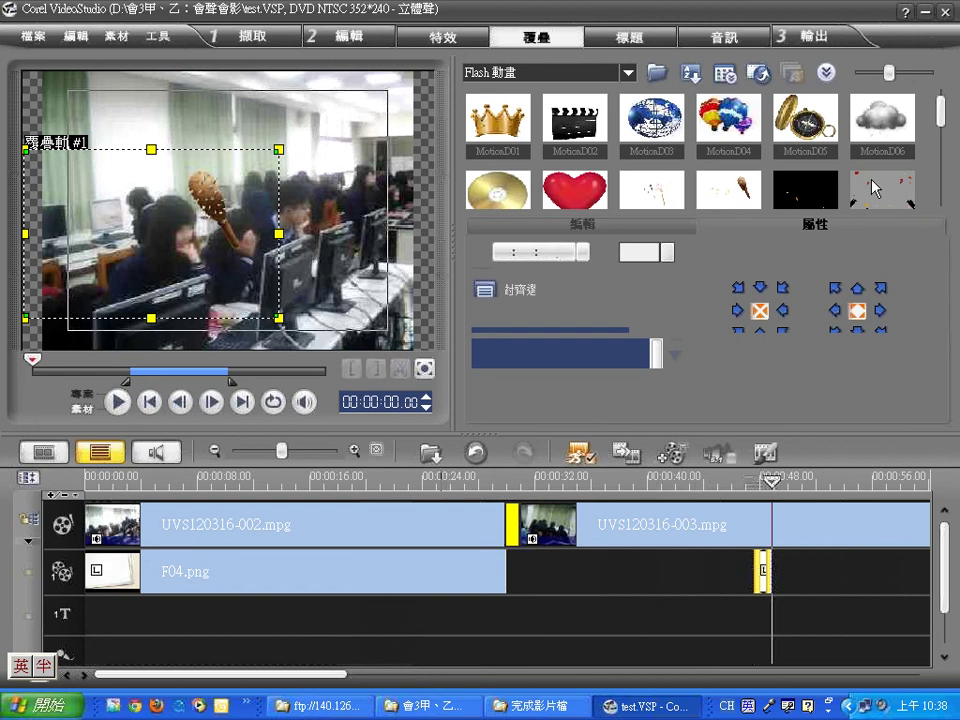
click(808, 127)
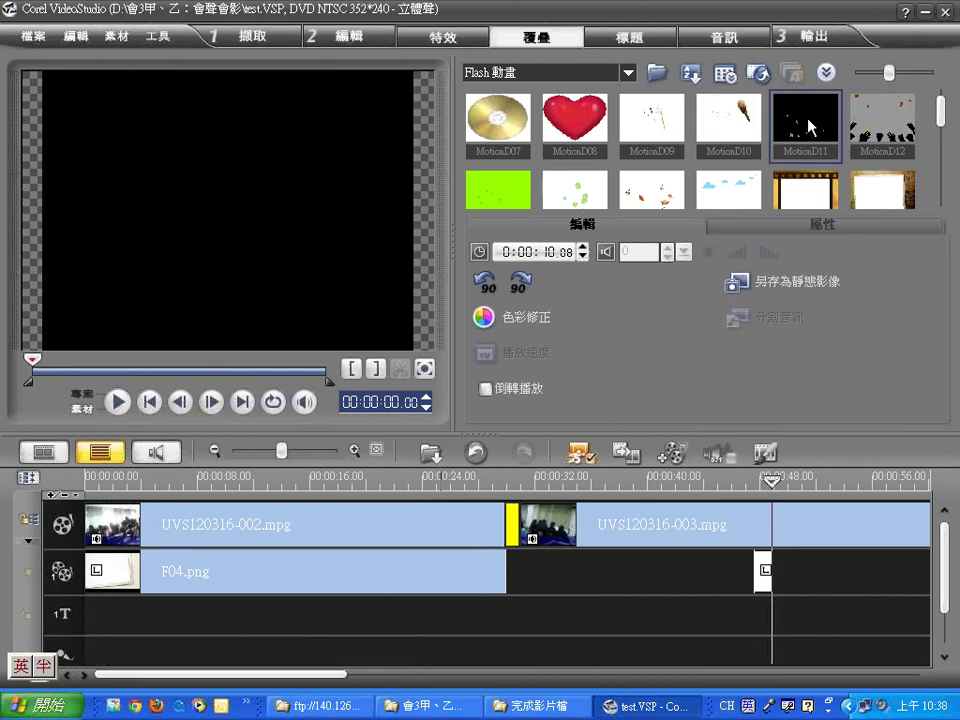
drag(808, 127, 510, 568)
click(118, 402)
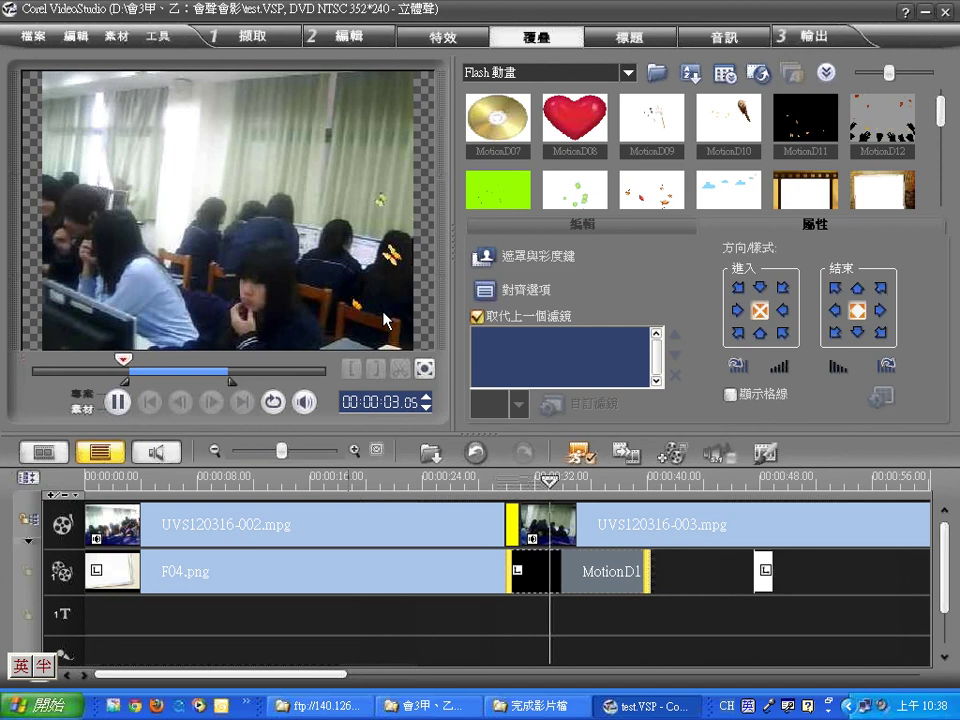
click(108, 403)
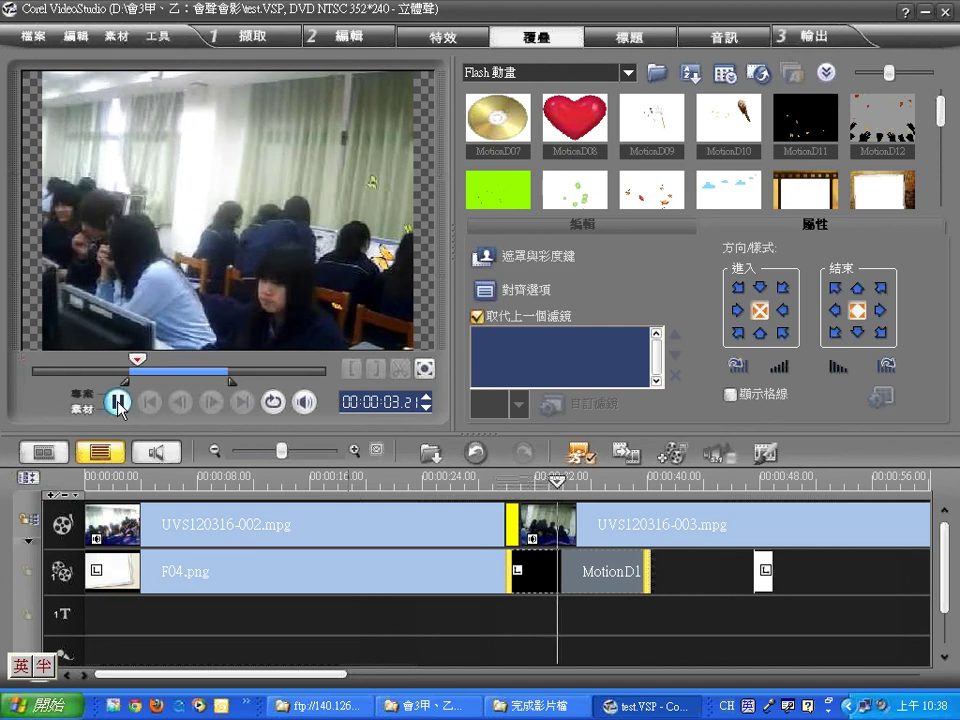
Step: Preview the MotionD15, MotionD11, MotionD12 and MotionD09 Flash animations in the library
click(652, 195)
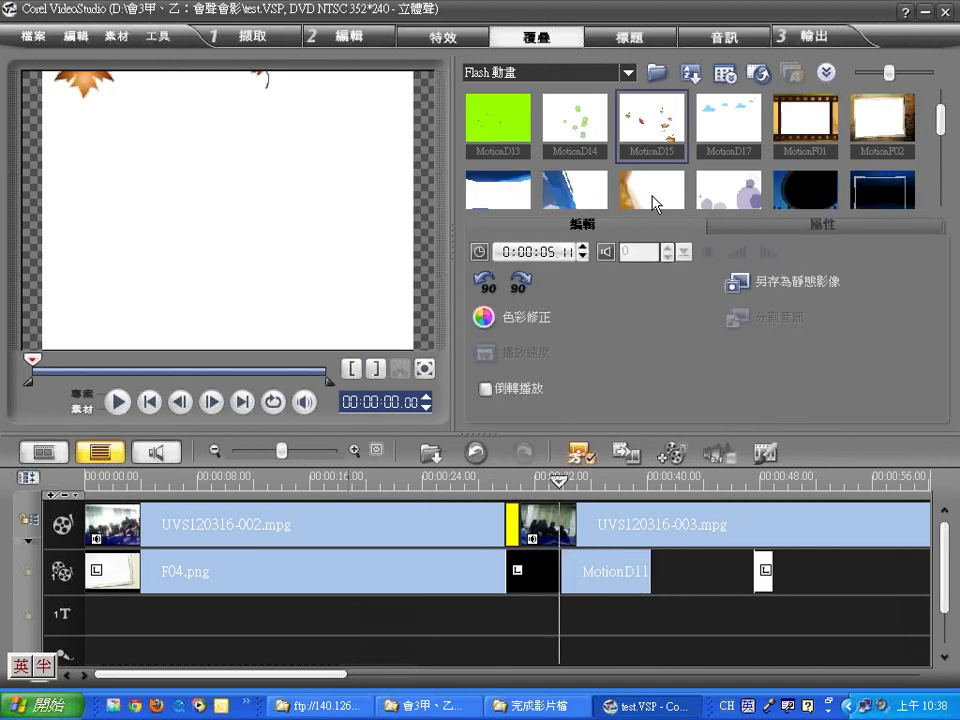
click(118, 402)
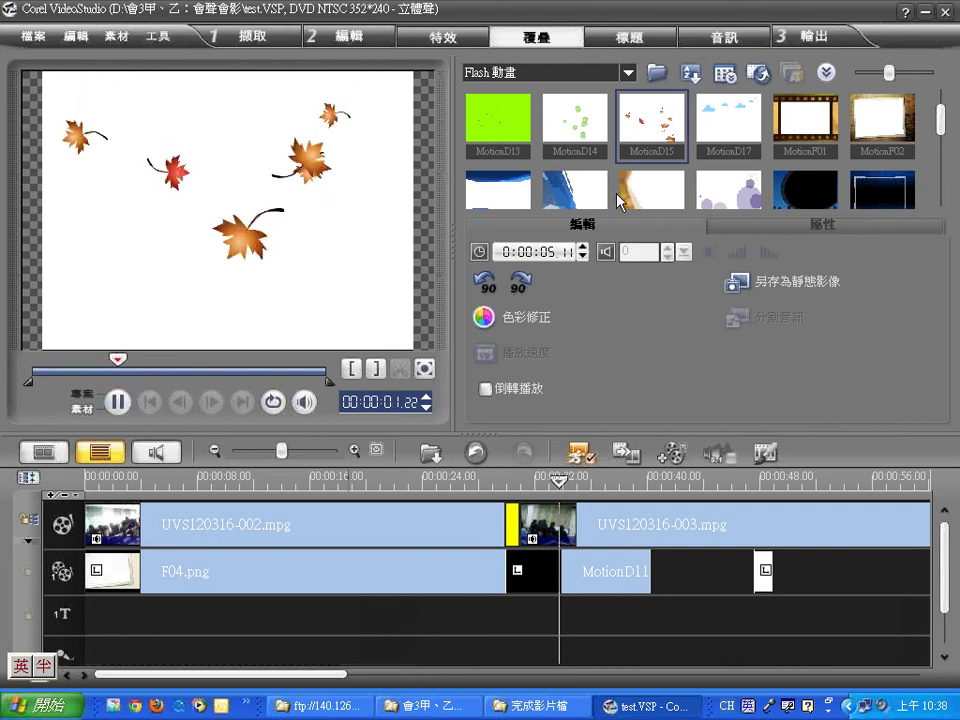
click(941, 90)
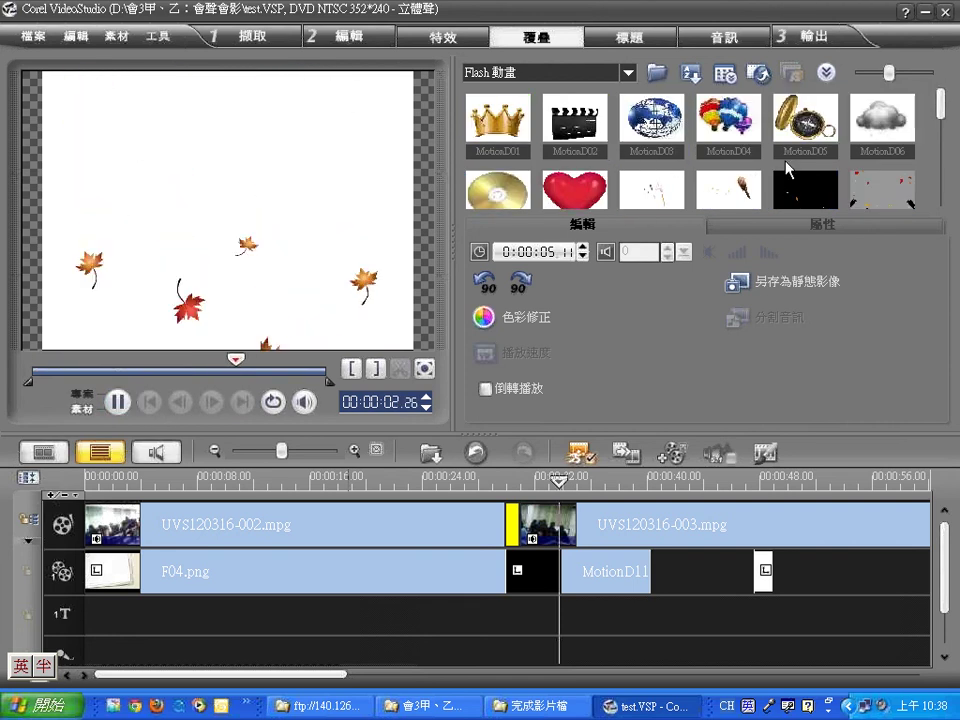
click(790, 207)
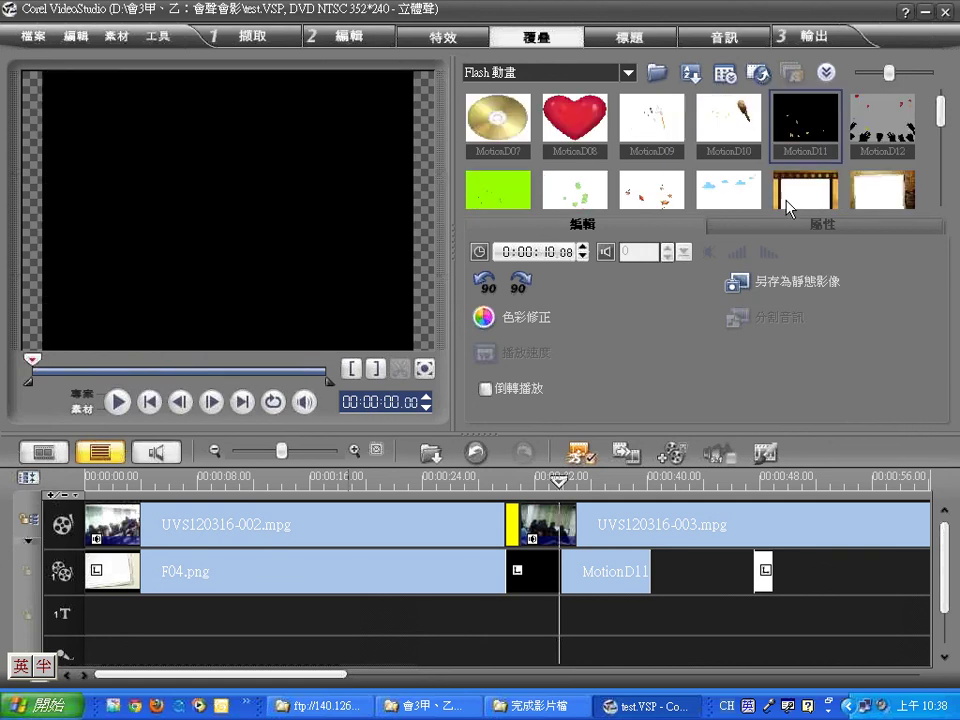
click(118, 402)
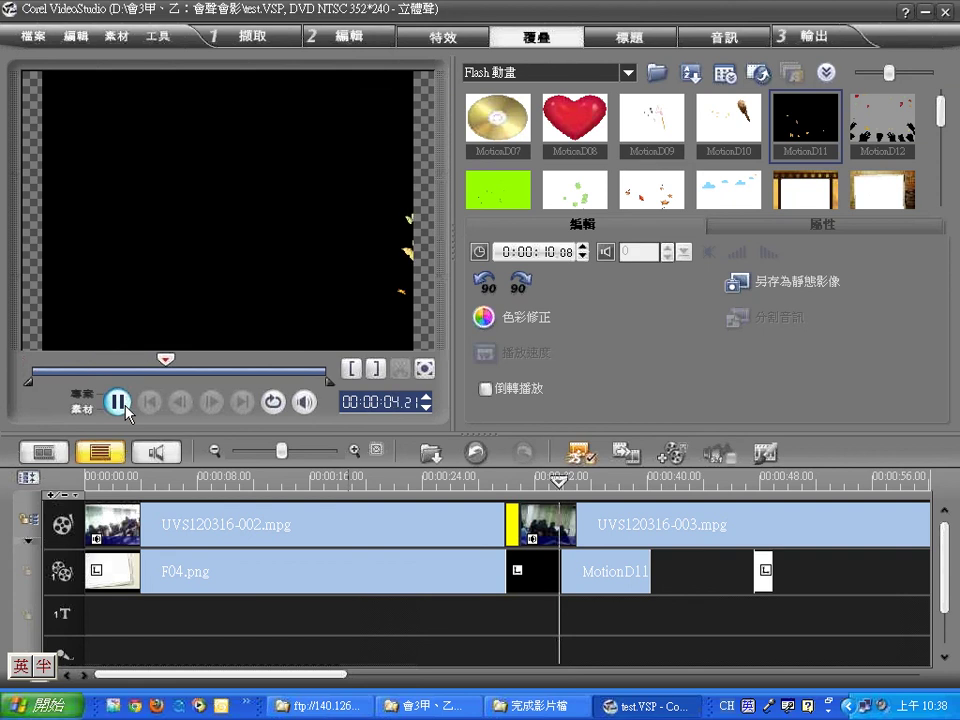
click(118, 402)
click(880, 122)
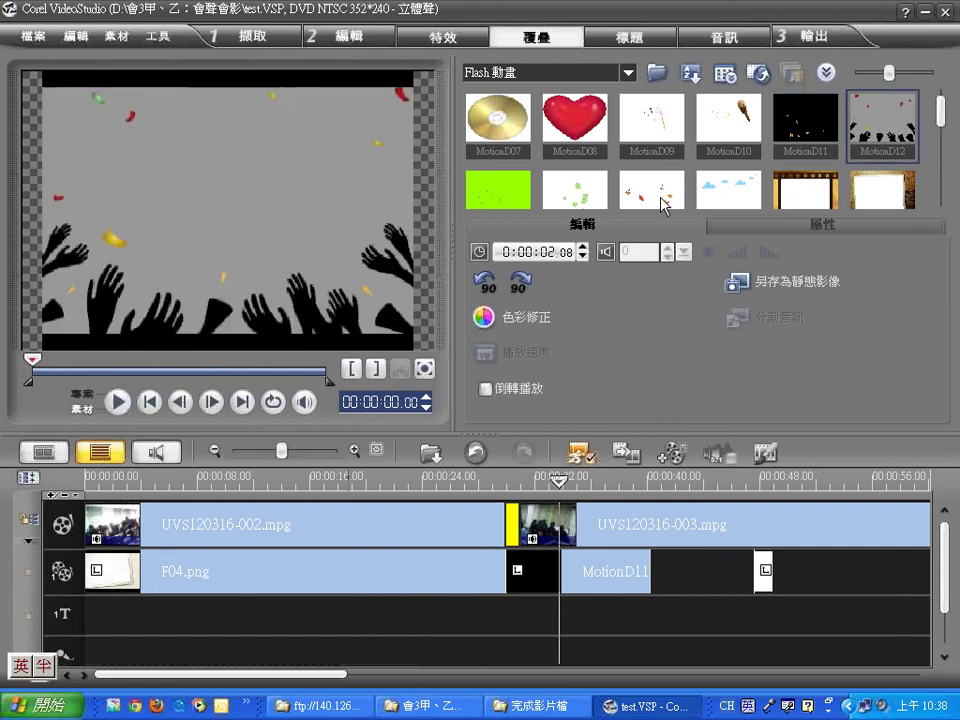
click(117, 402)
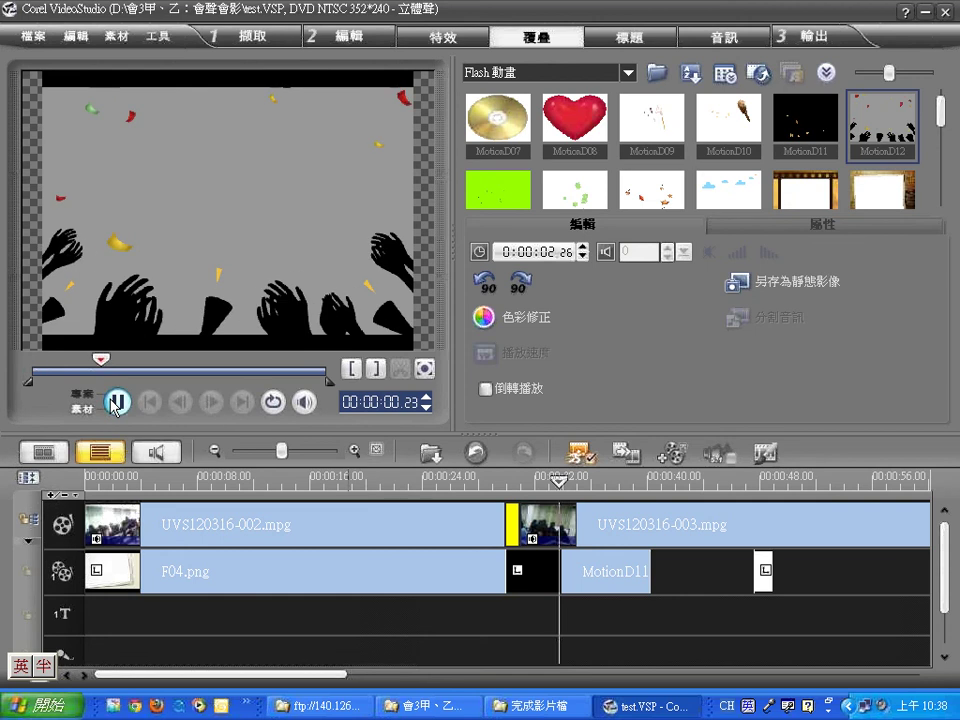
key(space)
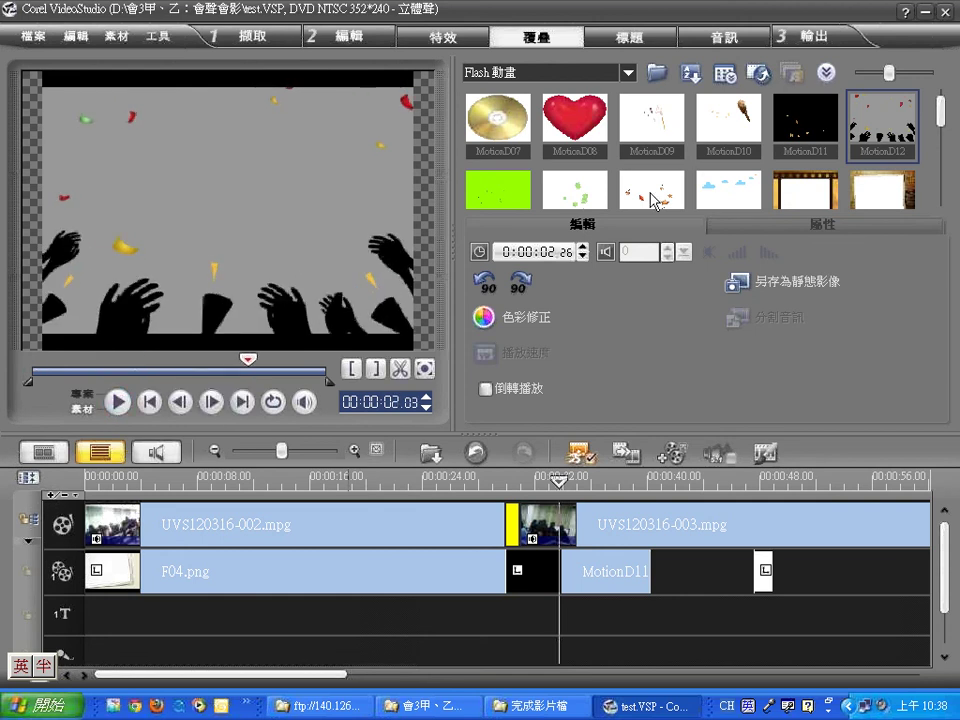
click(652, 130)
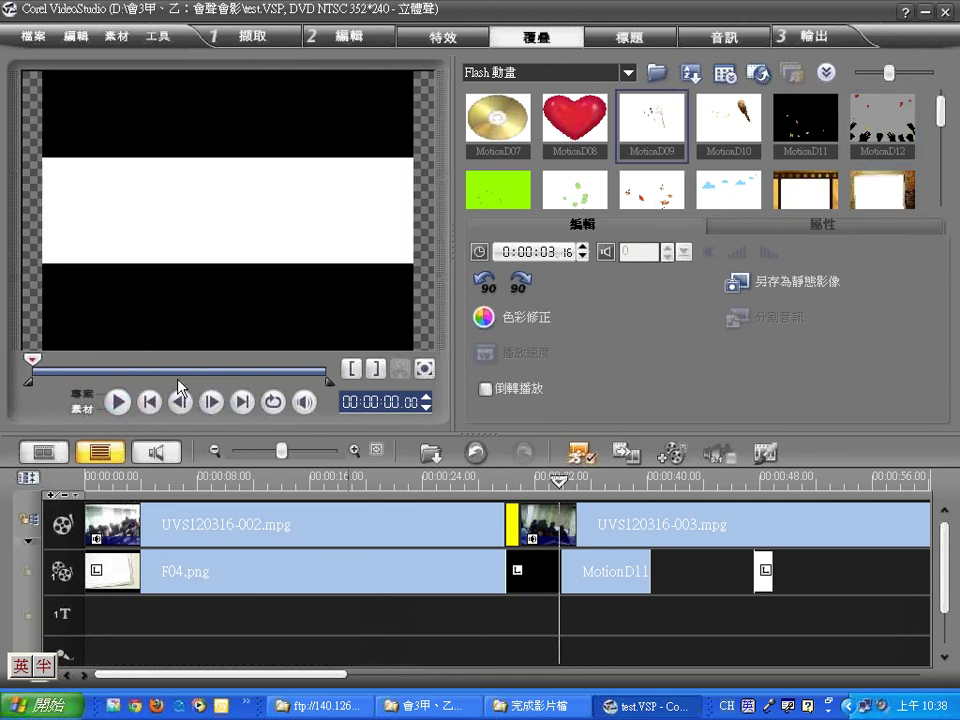
click(117, 402)
Step: Add the Flash animation with purple circles to the overlay track right after the MotionD10 animation and play it
mouse_move(940, 112)
mouse_down()
mouse_move(940, 151)
mouse_move(943, 127)
mouse_up()
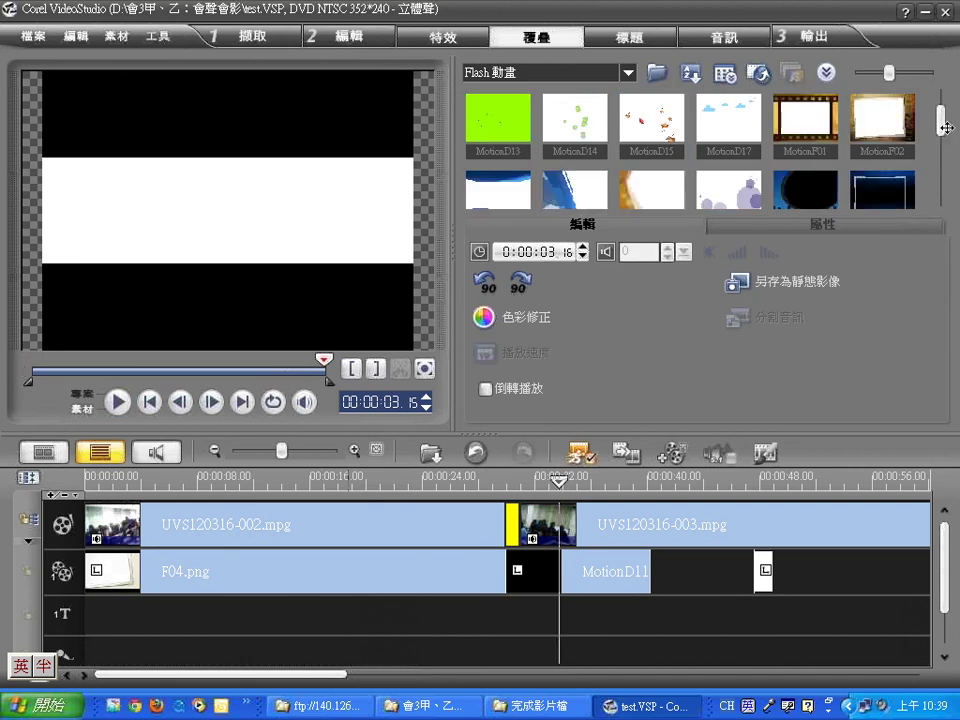
scroll(729, 190, down, 1)
click(729, 190)
drag(729, 190, 785, 570)
click(117, 402)
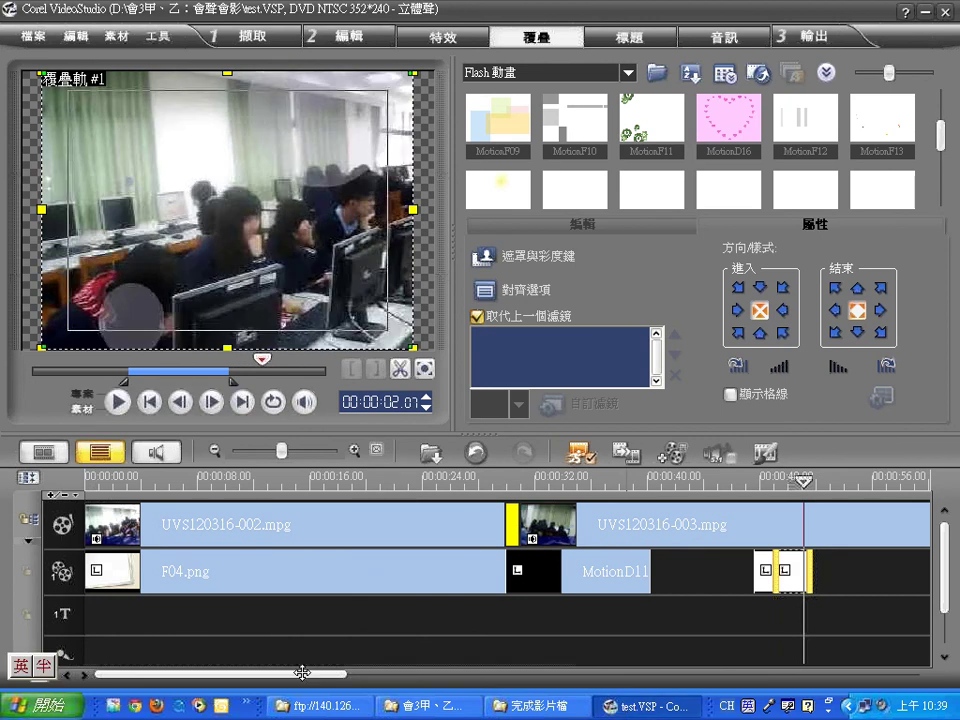
Step: Position the circle animation on the overlay track under the cycling photo and play it
scroll(305, 676, down, 2)
scroll(305, 676, down, 3)
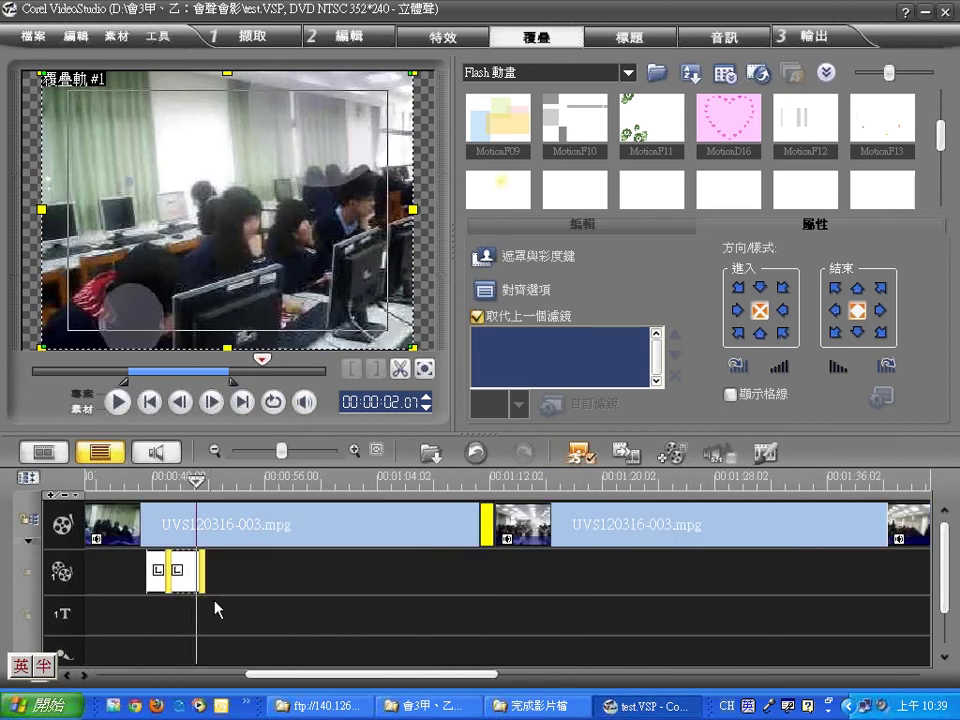
drag(608, 552, 690, 574)
click(117, 402)
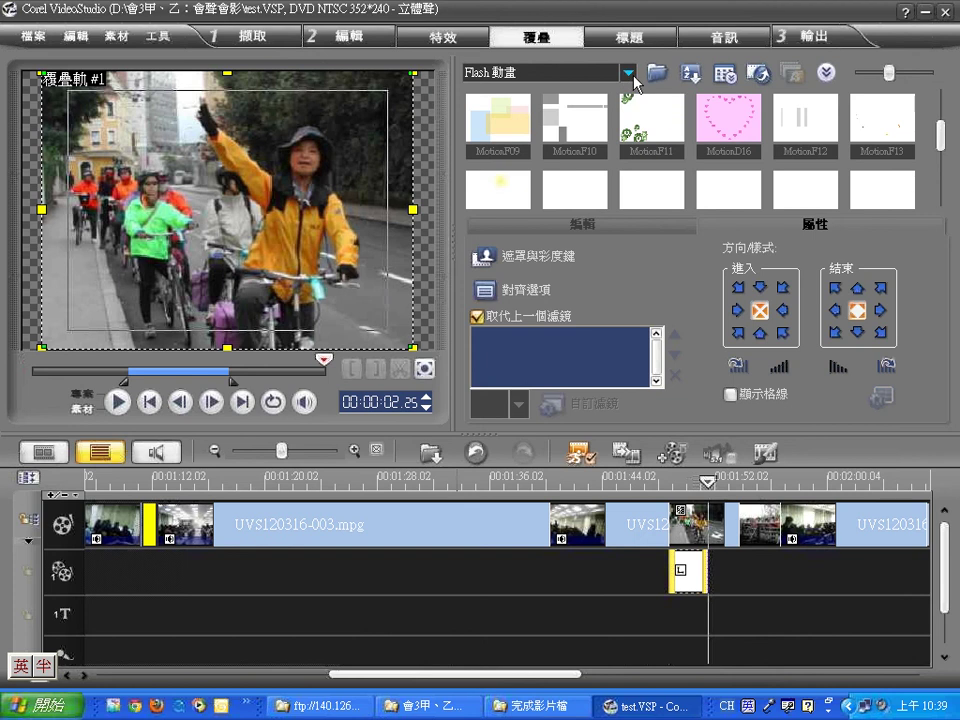
Step: Move the short video clip before the cycling photo to the overlay track at about 1:32 and reposition its picture toward the upper left
click(629, 517)
drag(629, 517, 488, 585)
drag(223, 249, 155, 204)
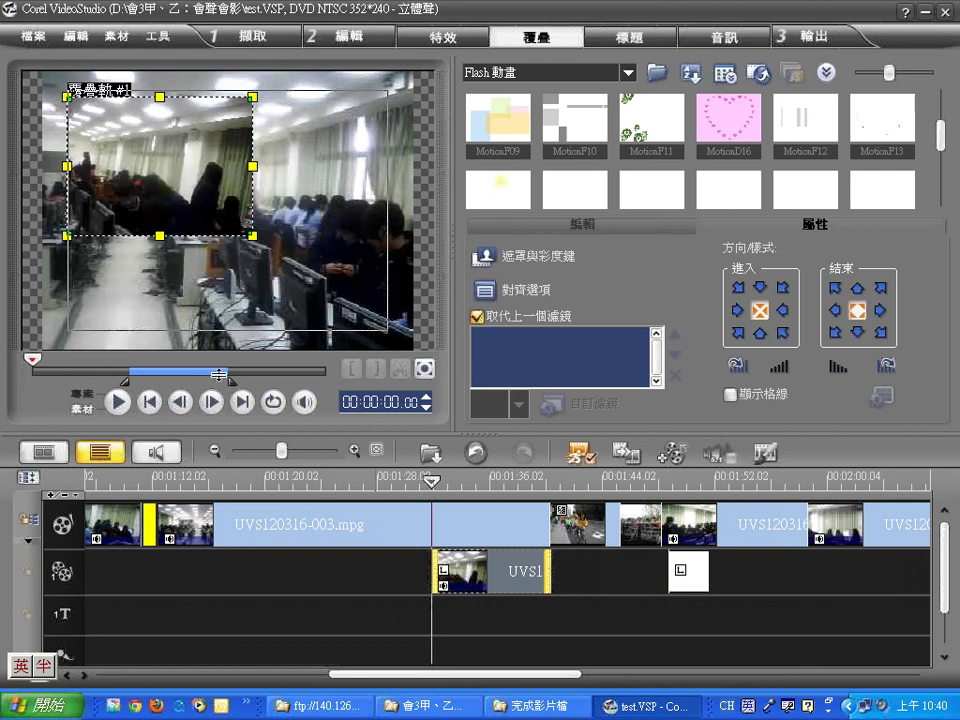
Step: Give the overlay video clip a white border of width 3 in its 遮罩與彩度鍵 options and preview it
click(550, 258)
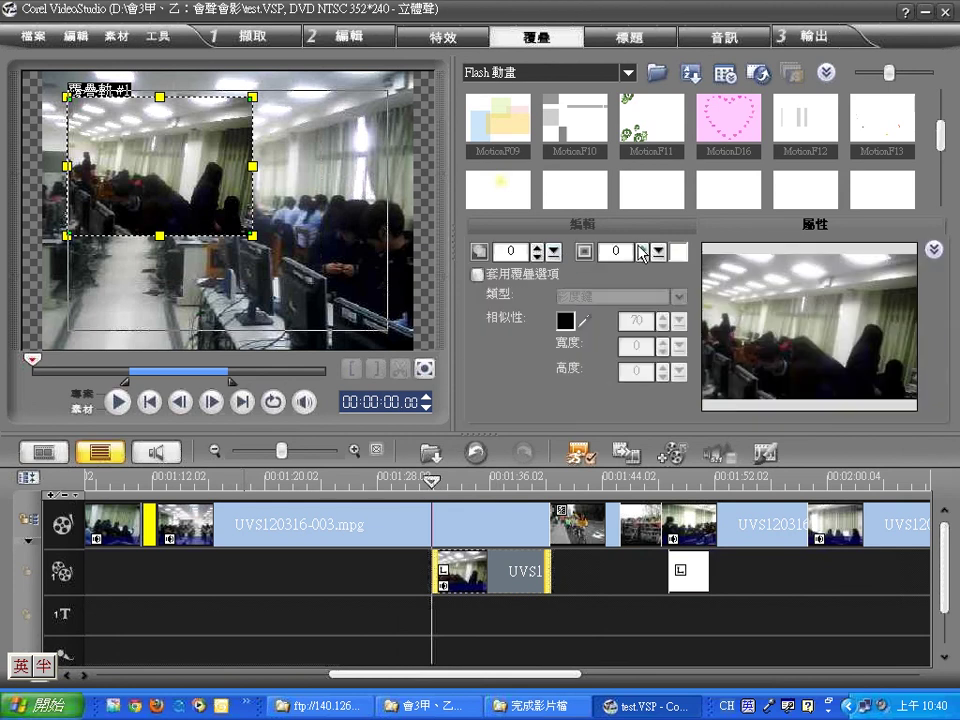
click(539, 248)
click(538, 257)
click(642, 249)
click(642, 249)
click(642, 249)
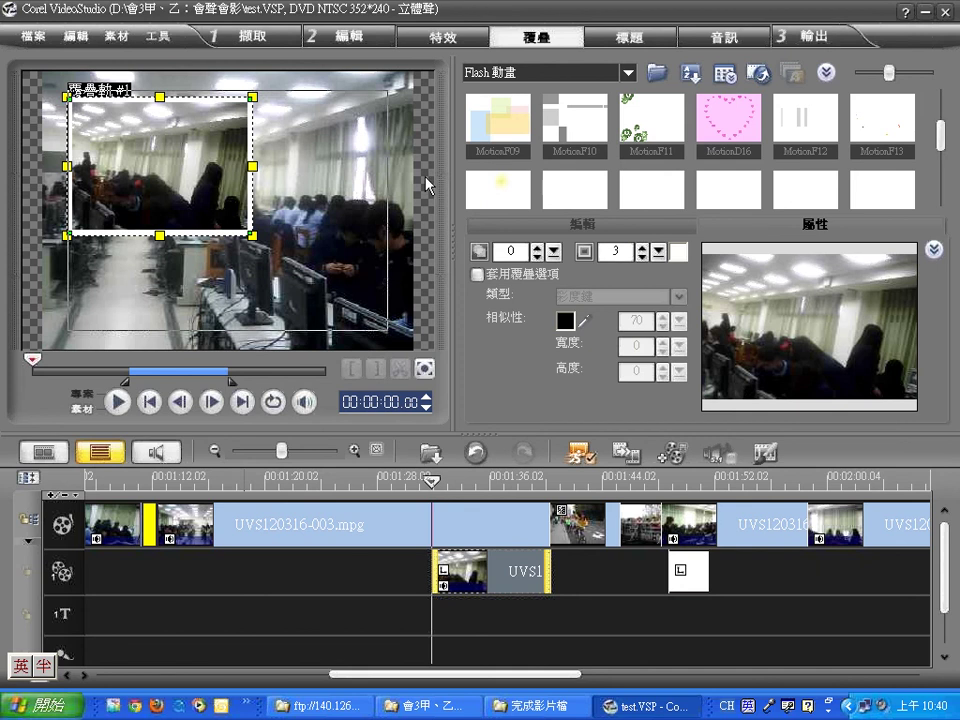
click(130, 228)
click(118, 404)
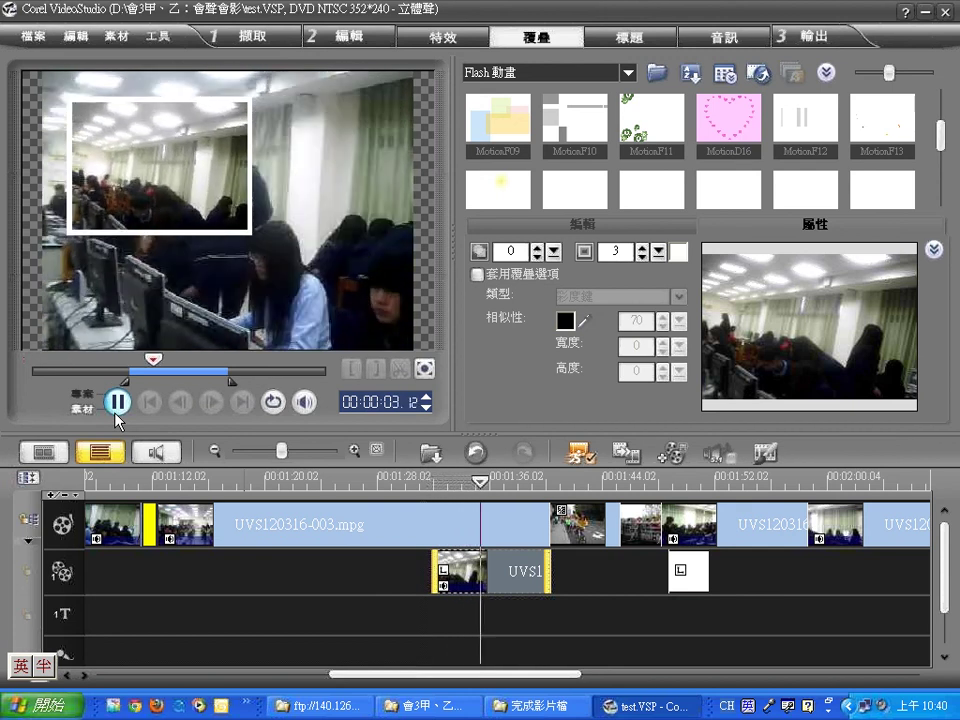
click(116, 405)
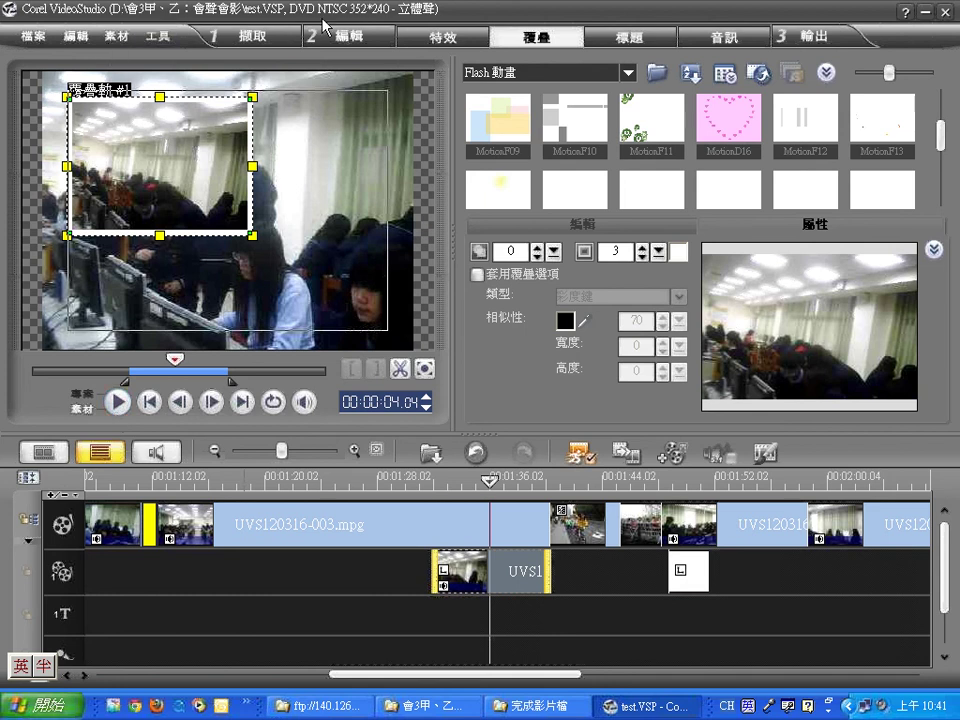
Step: Review the 編輯, 特效 and 覆疊 stages and switch the timeline to storyboard view
click(328, 44)
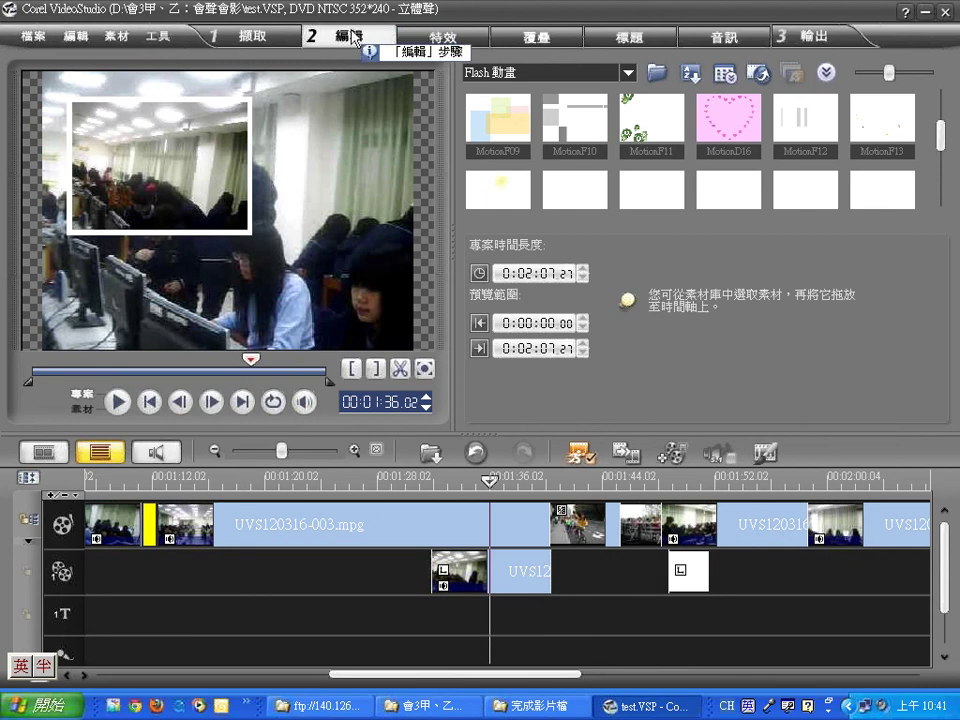
click(443, 37)
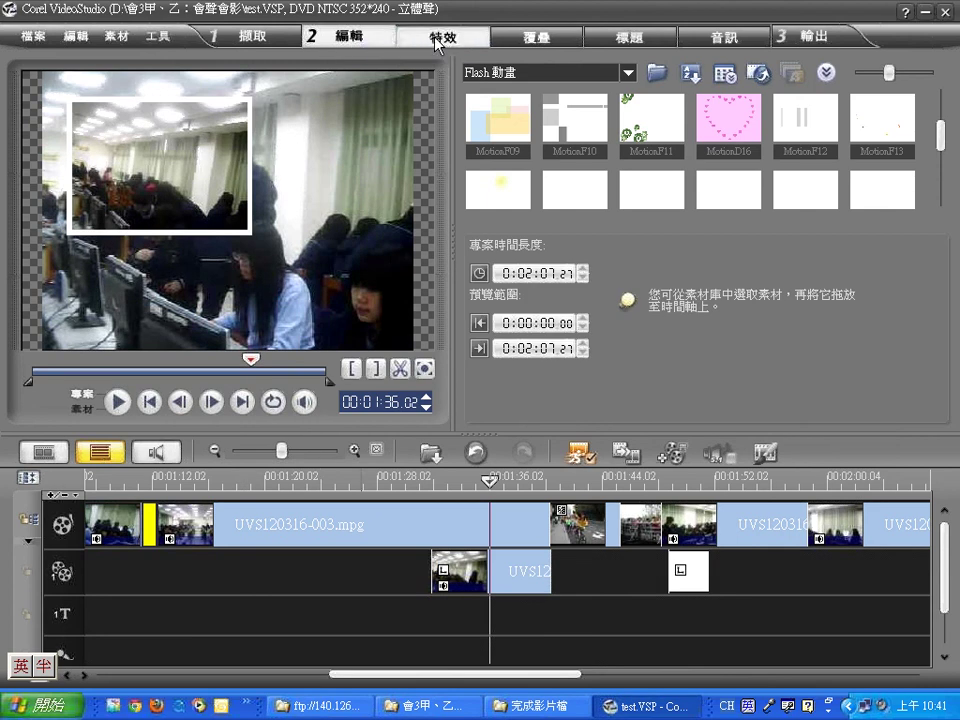
click(568, 44)
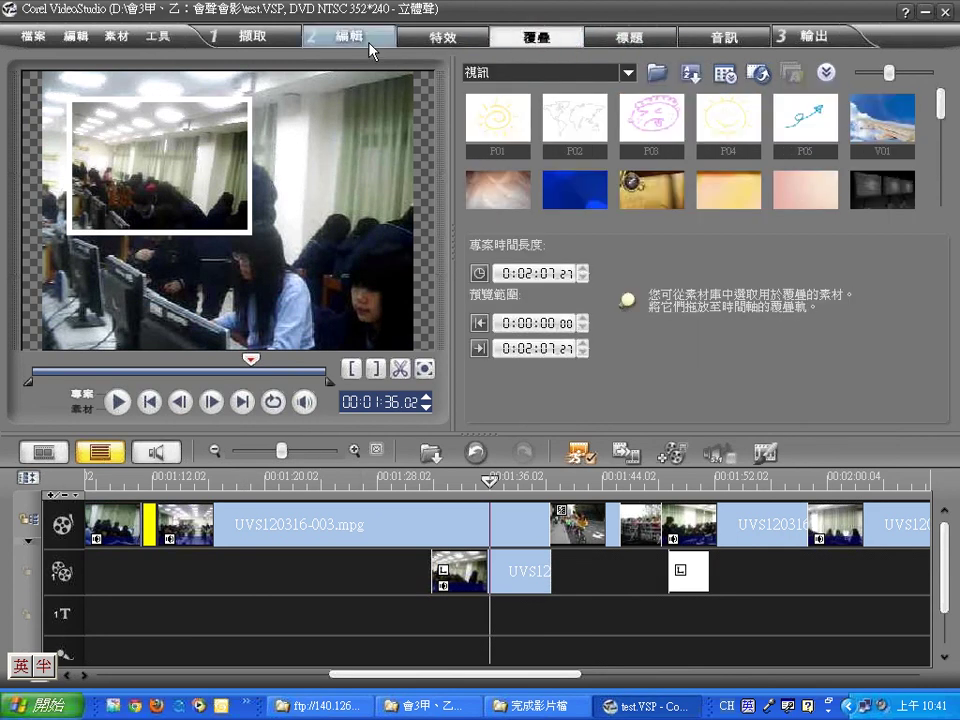
click(371, 47)
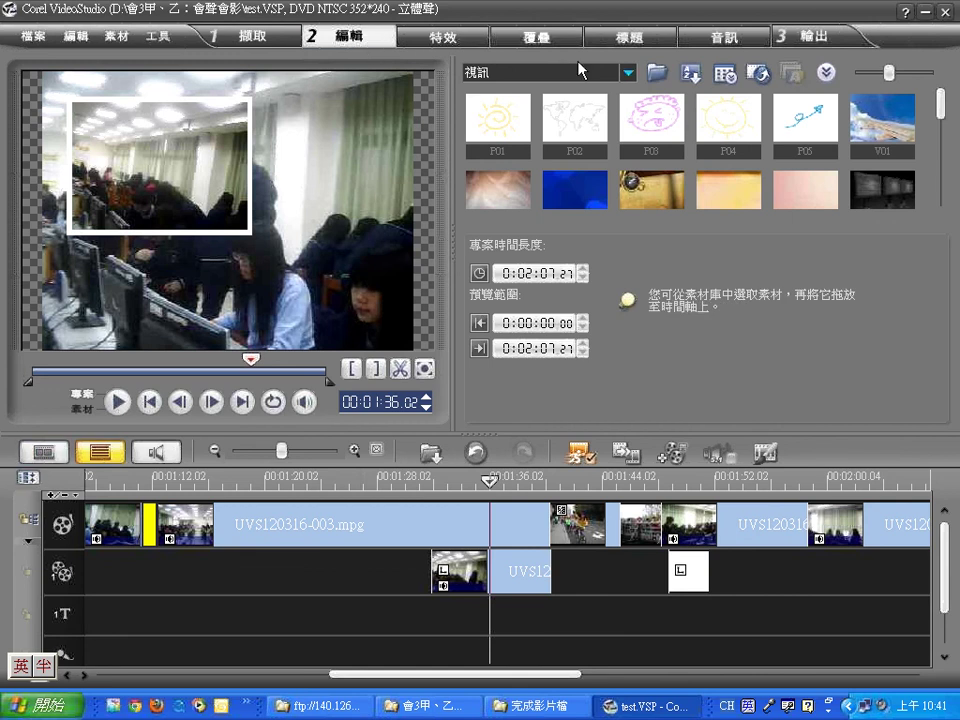
click(546, 41)
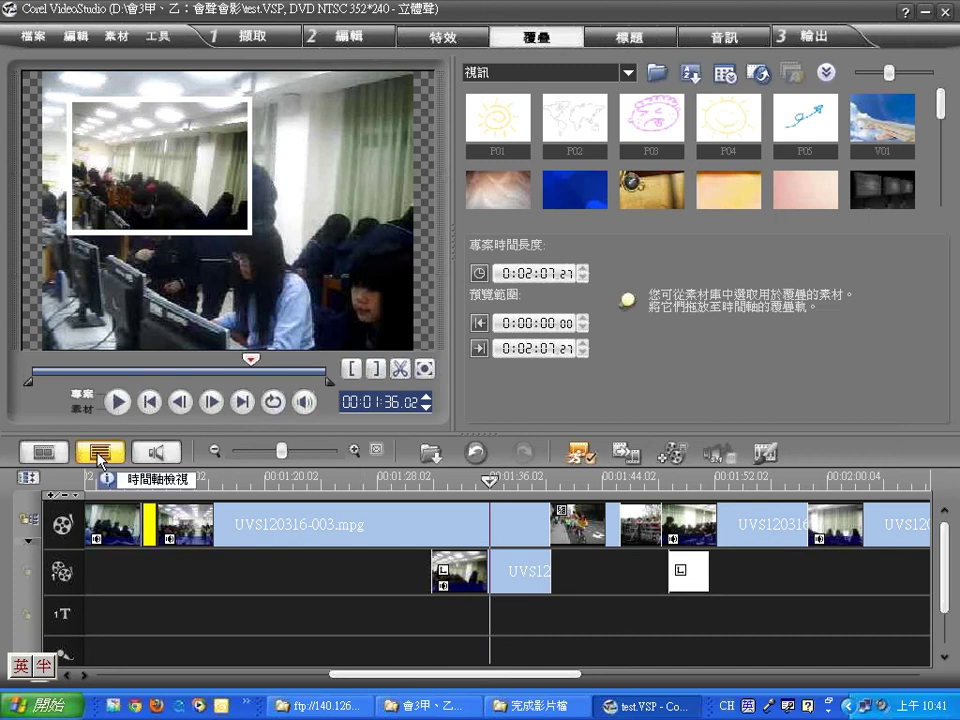
click(44, 452)
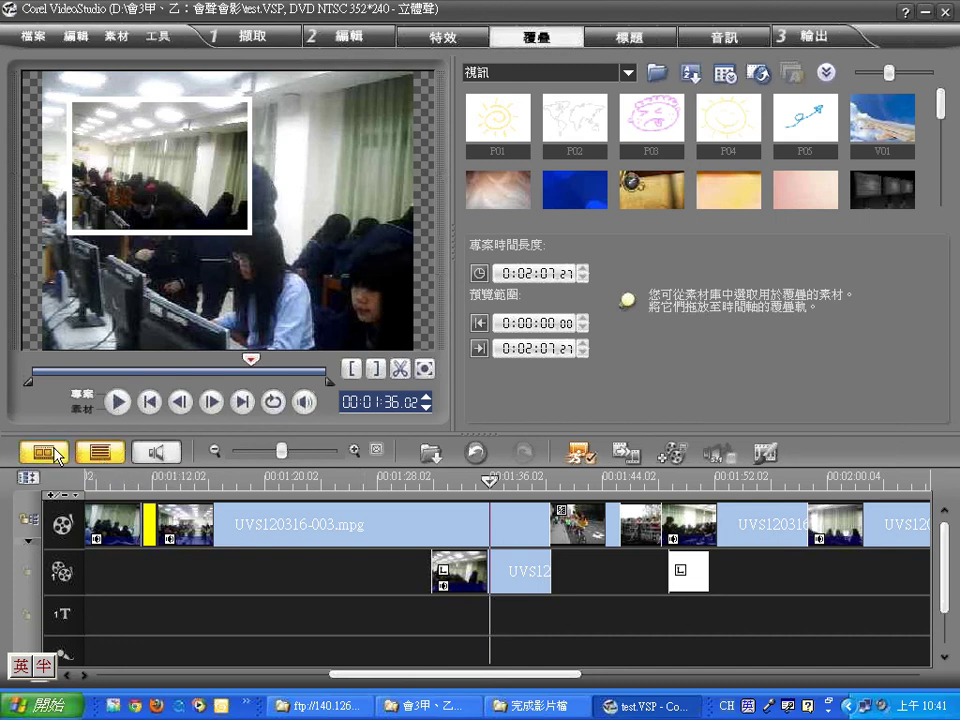